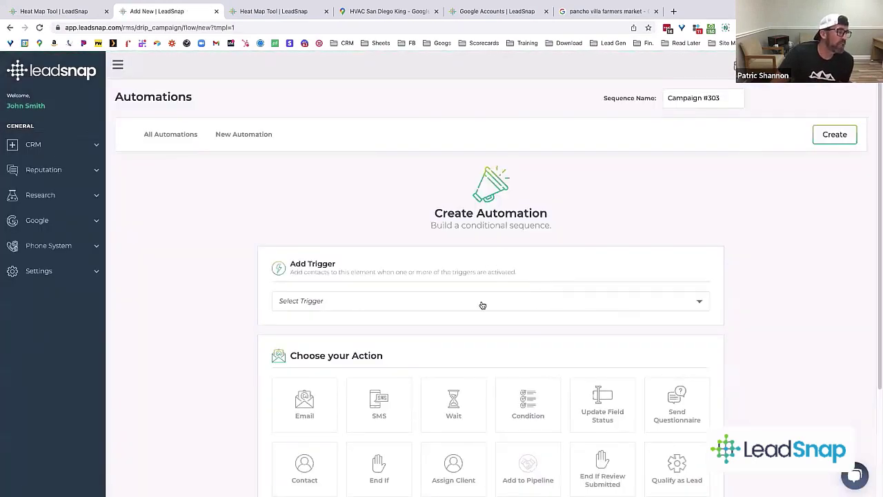
# Set the new automation's trigger to New Phone Call
pyautogui.click(482, 305)
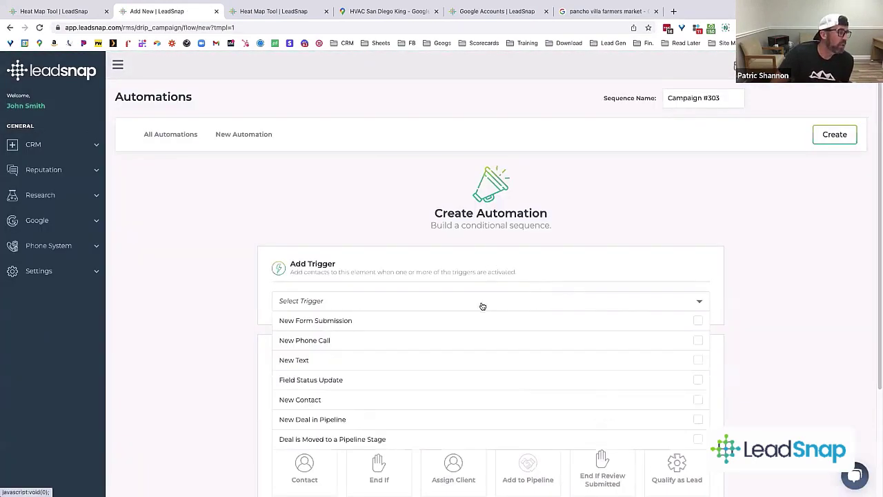
pyautogui.click(699, 341)
pyautogui.click(786, 290)
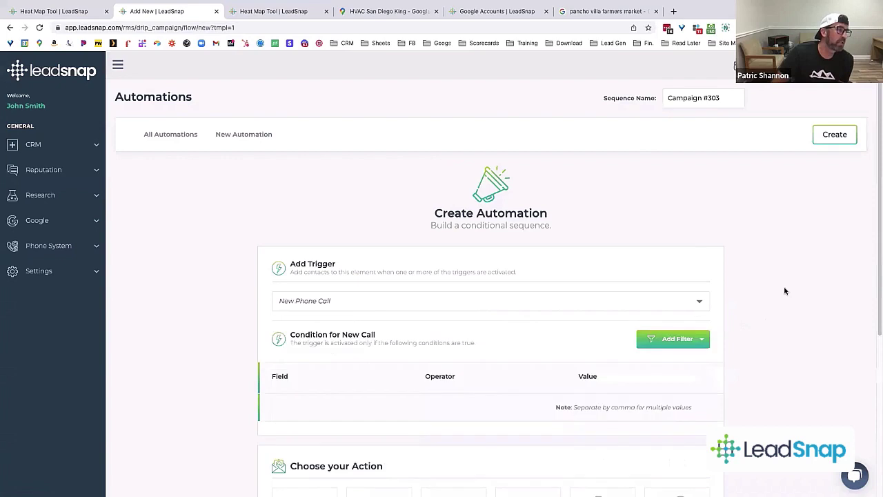
# Add a trigger filter requiring Call Duration (in seconds) to be greater than or equal to 120
pyautogui.click(663, 341)
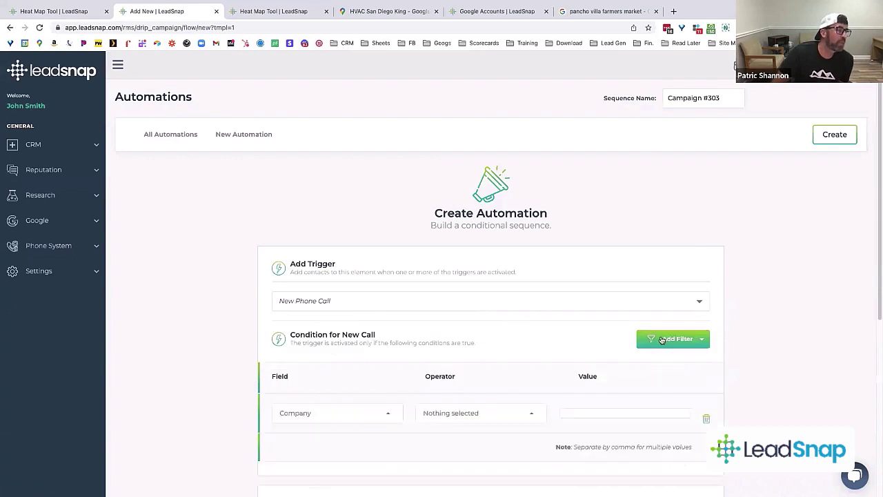
pyautogui.click(386, 414)
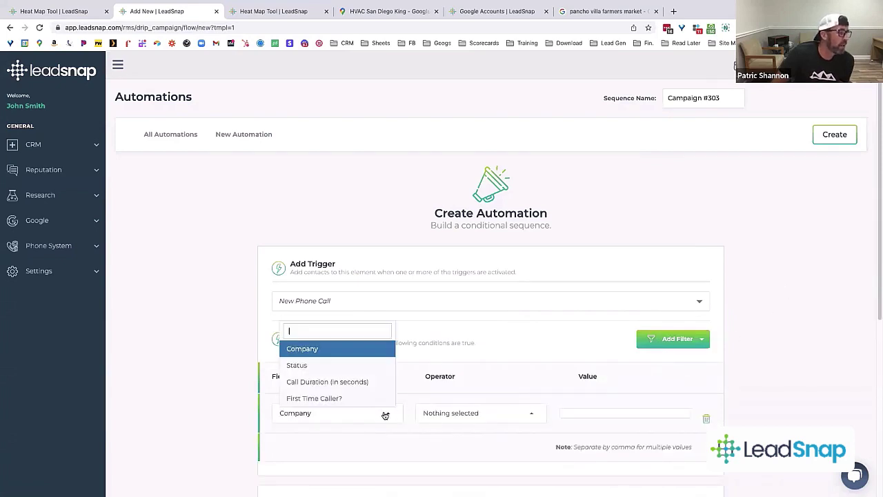
pyautogui.click(330, 383)
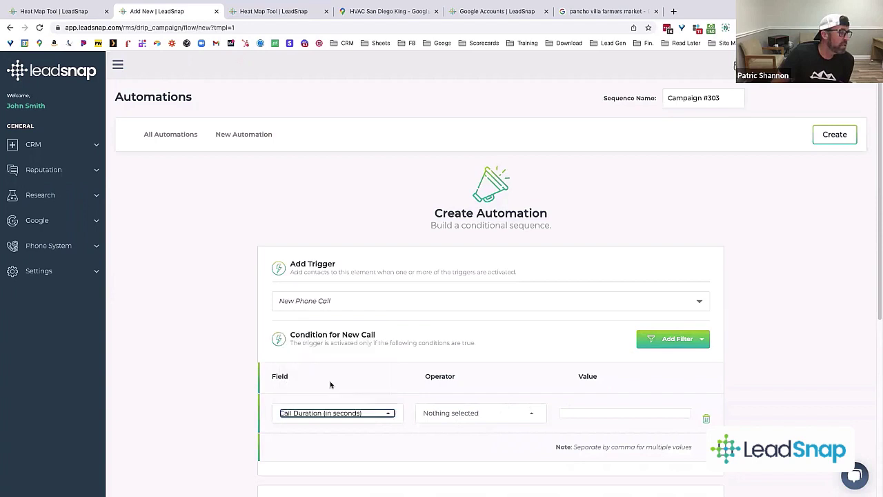
pyautogui.click(492, 412)
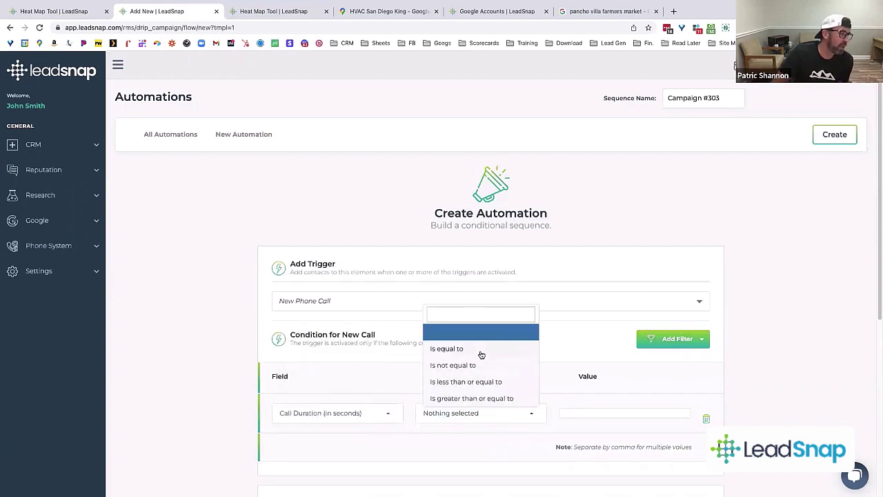
pyautogui.click(482, 351)
pyautogui.click(616, 414)
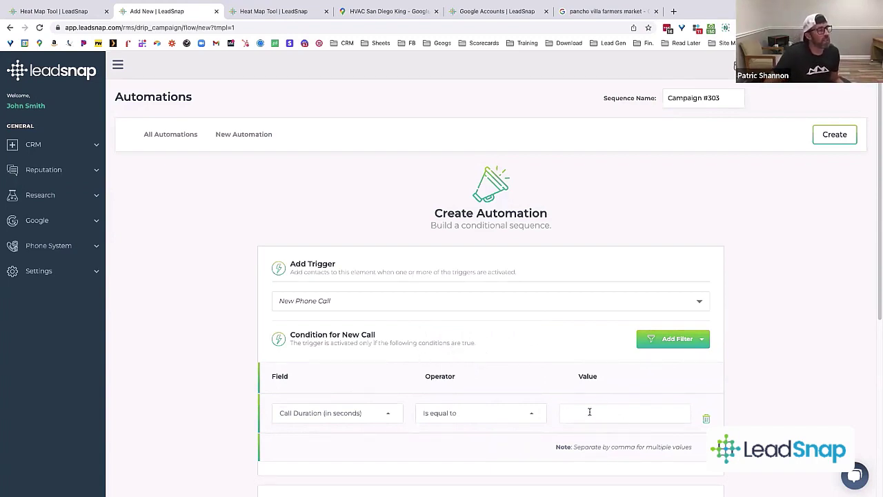
pyautogui.click(512, 422)
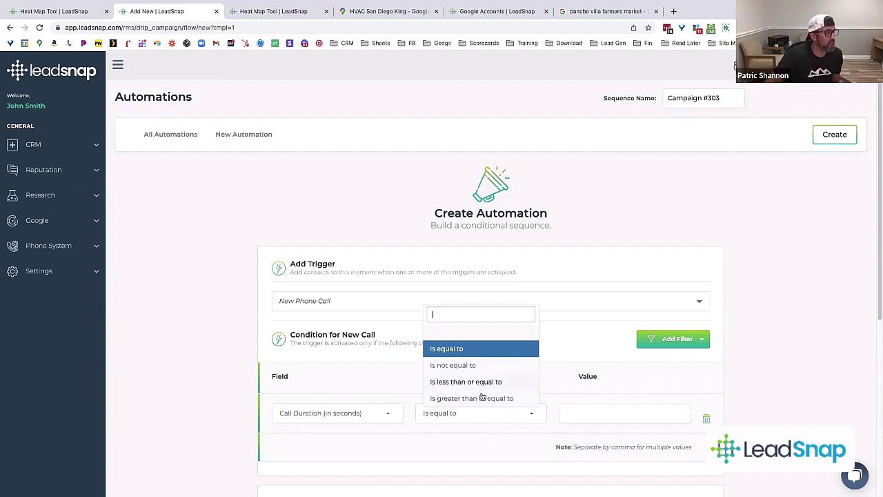
pyautogui.click(483, 398)
pyautogui.click(587, 413)
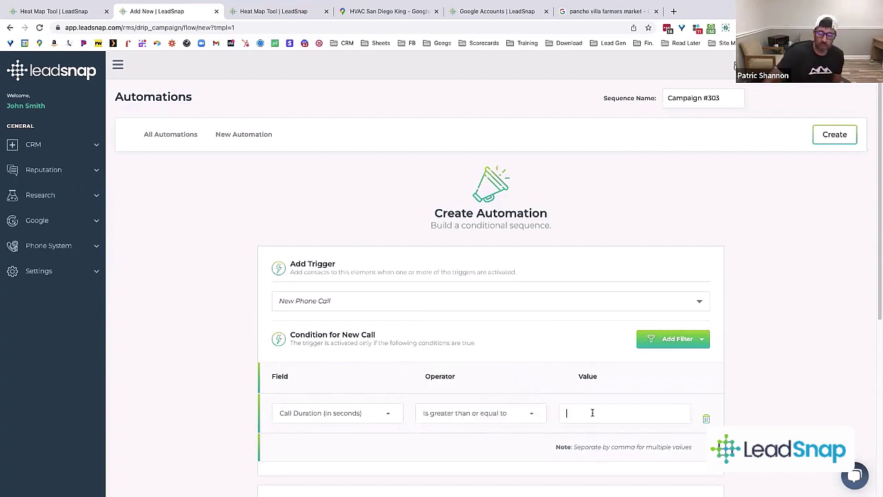
pyautogui.write('120')
# Add a second trigger filter where First Time Caller? is equal to First Time
pyautogui.scroll(-3, 621, 379)
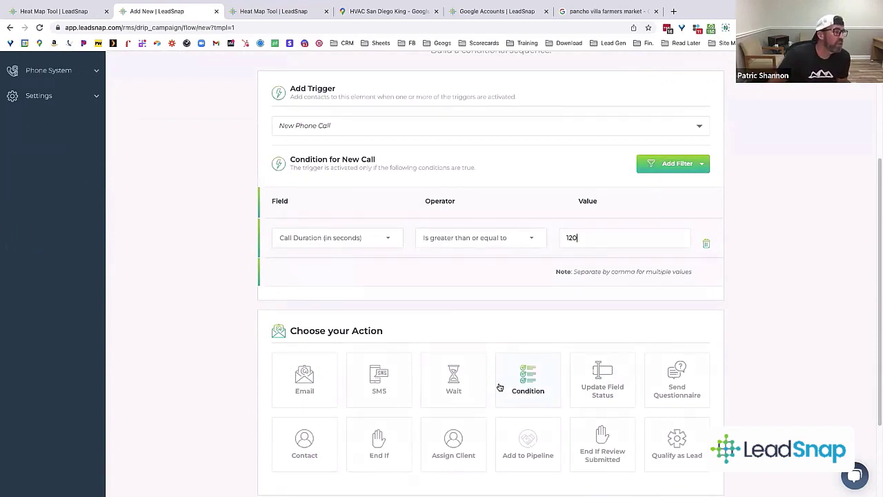
pyautogui.click(681, 166)
pyautogui.click(345, 279)
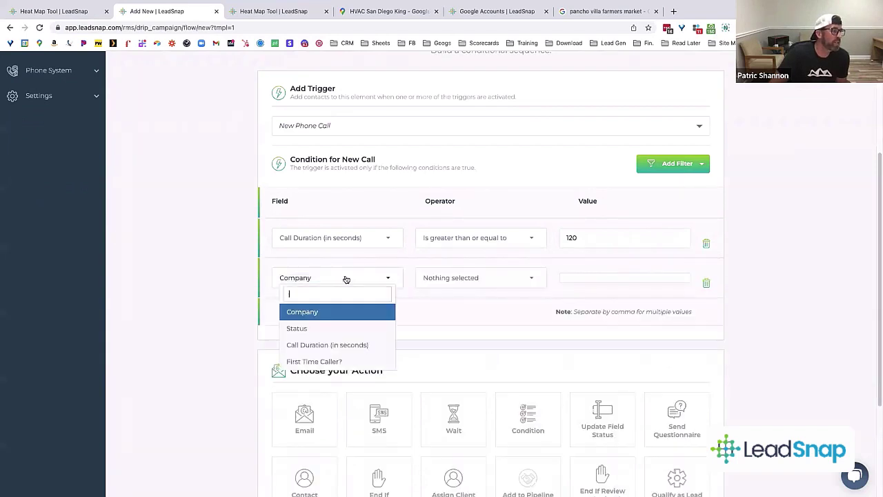
pyautogui.click(334, 362)
pyautogui.click(454, 279)
pyautogui.click(457, 327)
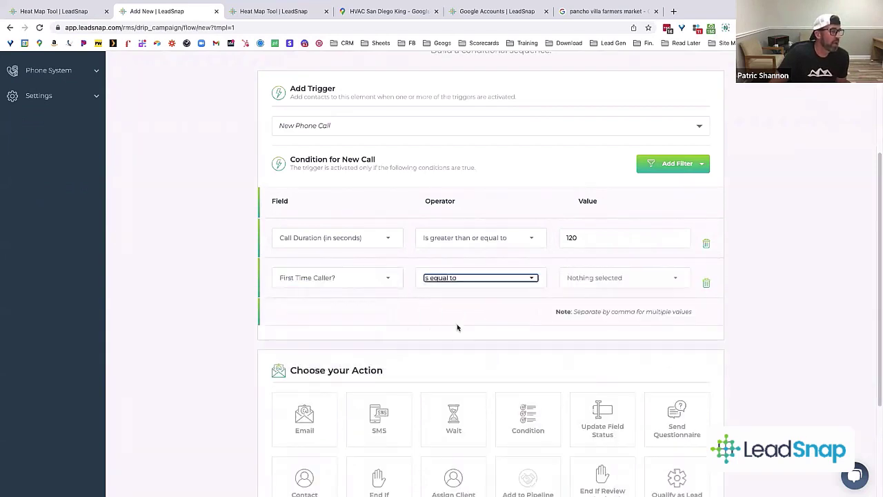
pyautogui.click(590, 279)
pyautogui.click(603, 329)
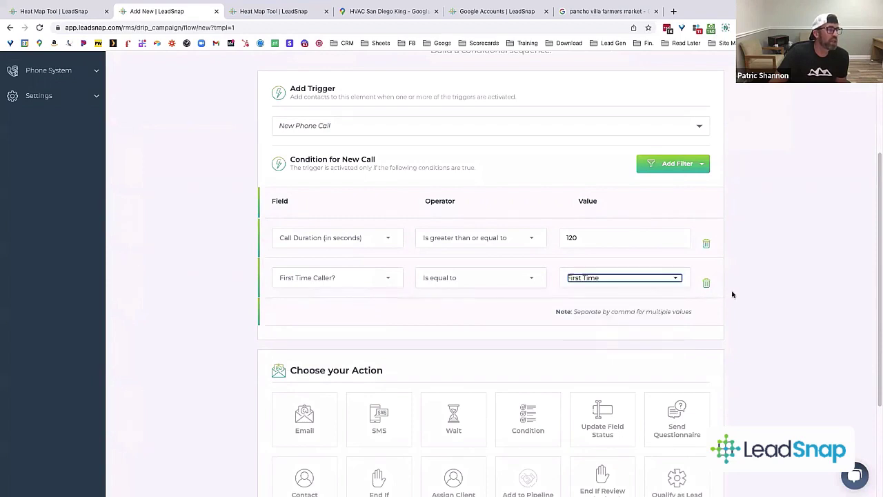
pyautogui.click(732, 294)
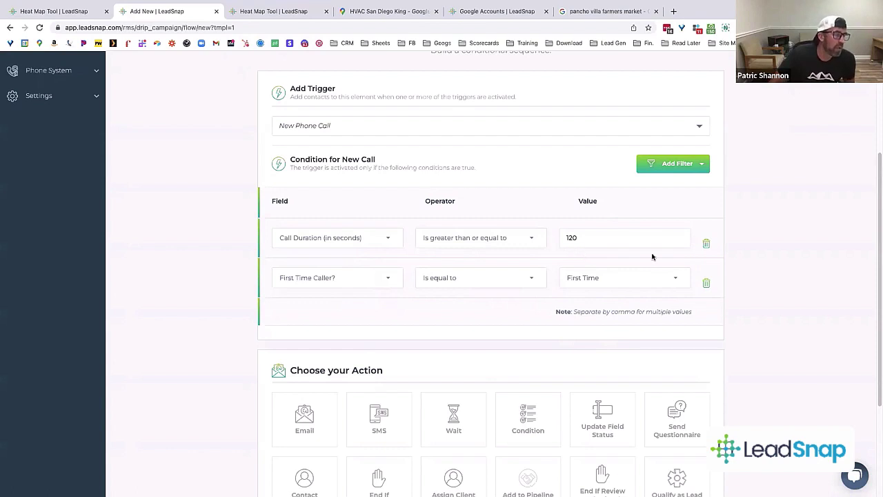
# Add an SMS action to the automation and insert a Wait step between the trigger and the SMS message
pyautogui.scroll(-3, 661, 229)
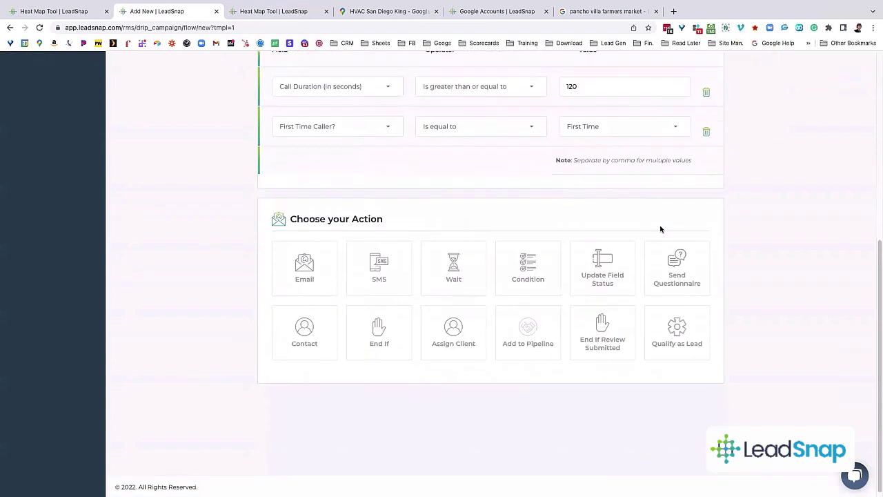
pyautogui.click(357, 255)
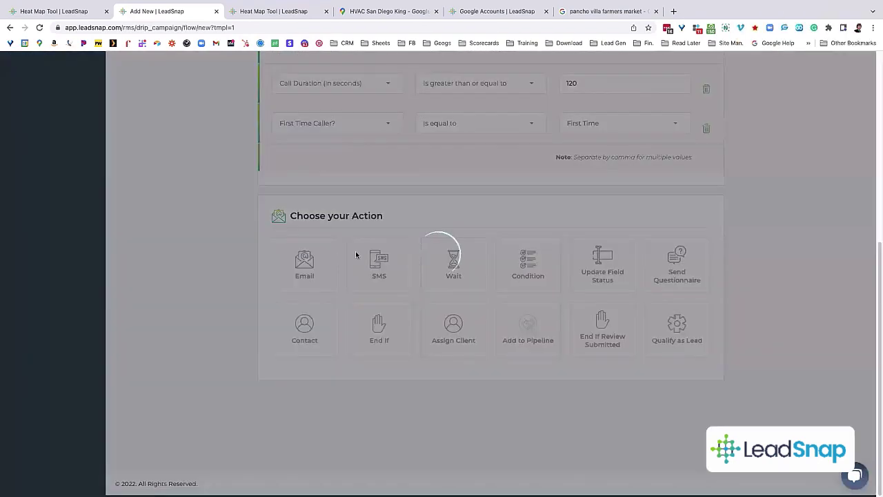
pyautogui.scroll(1, 505, 265)
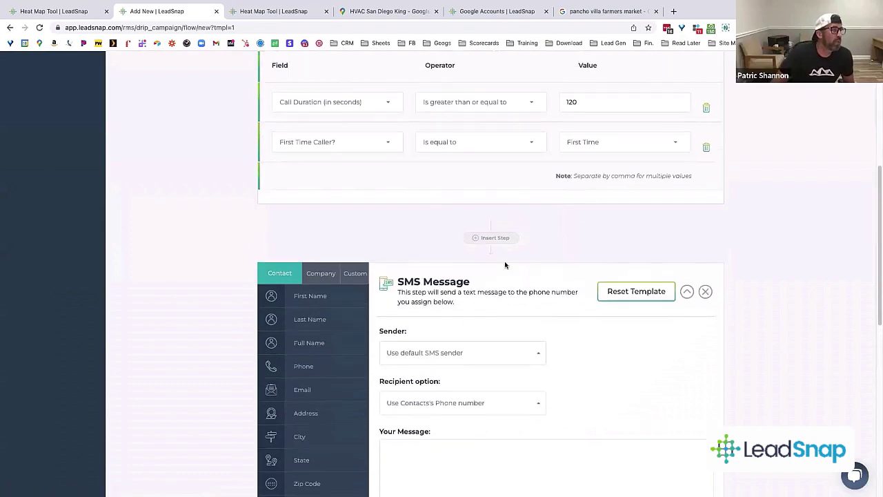
pyautogui.scroll(2, 582, 187)
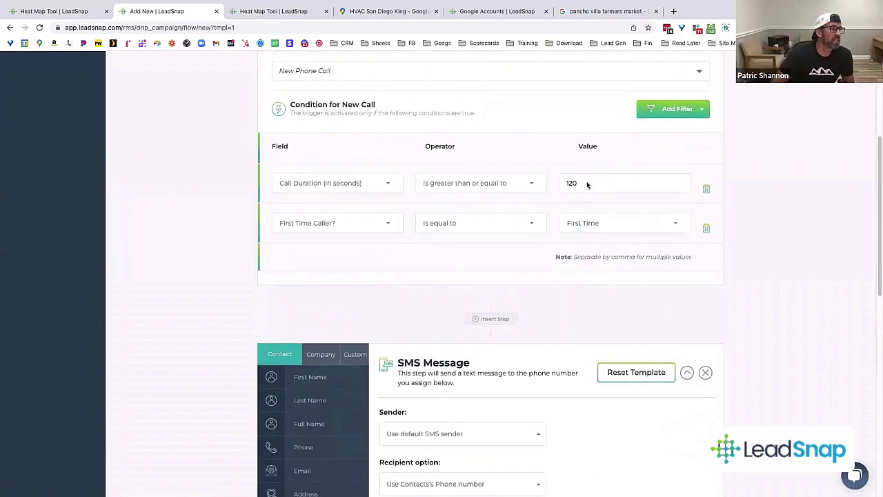
pyautogui.click(490, 318)
pyautogui.click(447, 363)
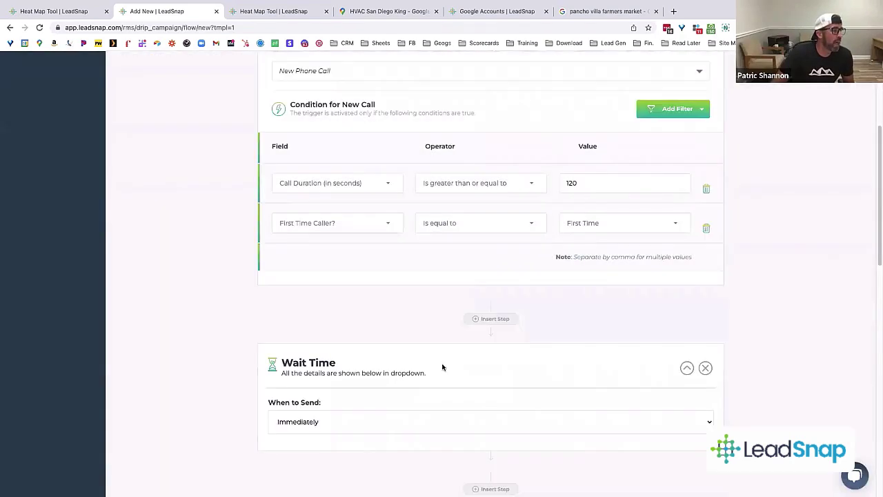
# Set the wait step to send after some time passes, with a delay of 2 hours
pyautogui.click(329, 422)
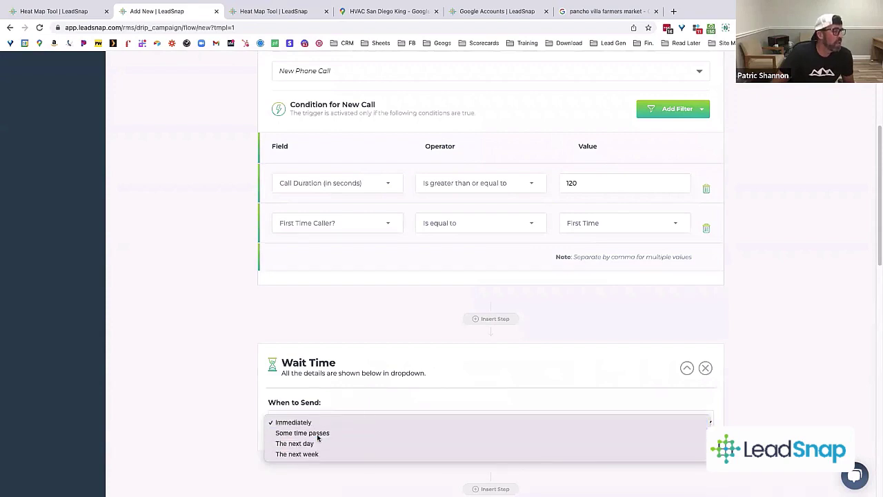
pyautogui.click(321, 432)
pyautogui.scroll(-1, 350, 417)
pyautogui.click(452, 403)
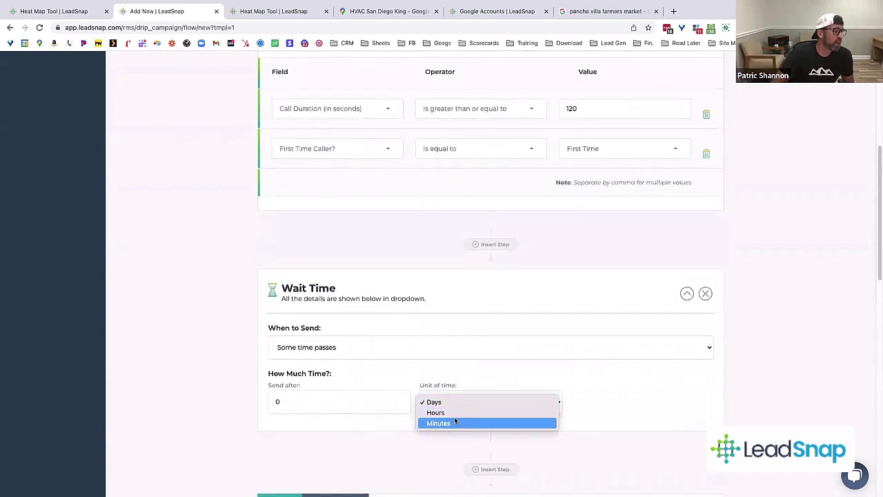
pyautogui.click(454, 414)
pyautogui.moveTo(331, 403); pyautogui.dragTo(261, 403)
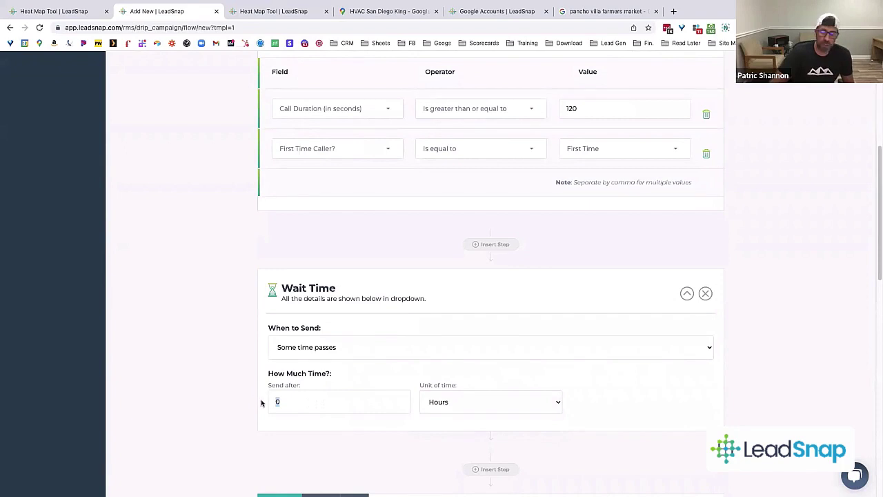
pyautogui.write('2')
# Add a third, blank filter row to the conditions of the New Phone Call trigger
pyautogui.scroll(1, 454, 308)
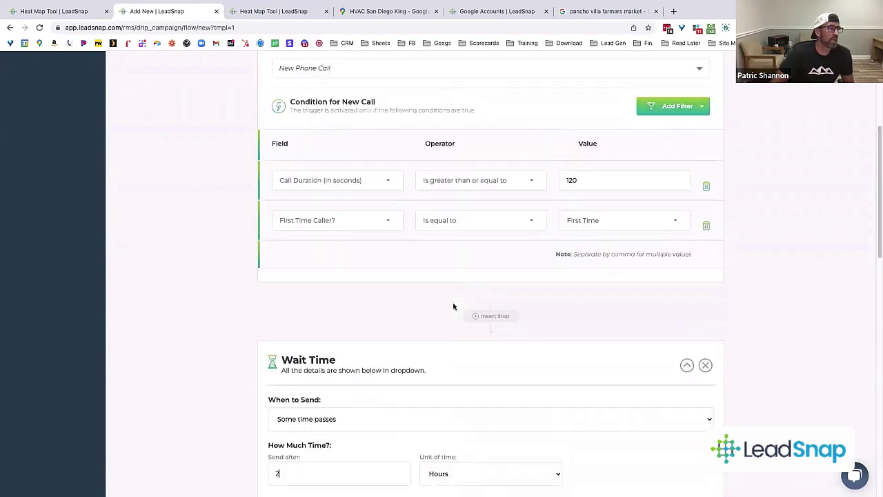
pyautogui.scroll(3, 451, 250)
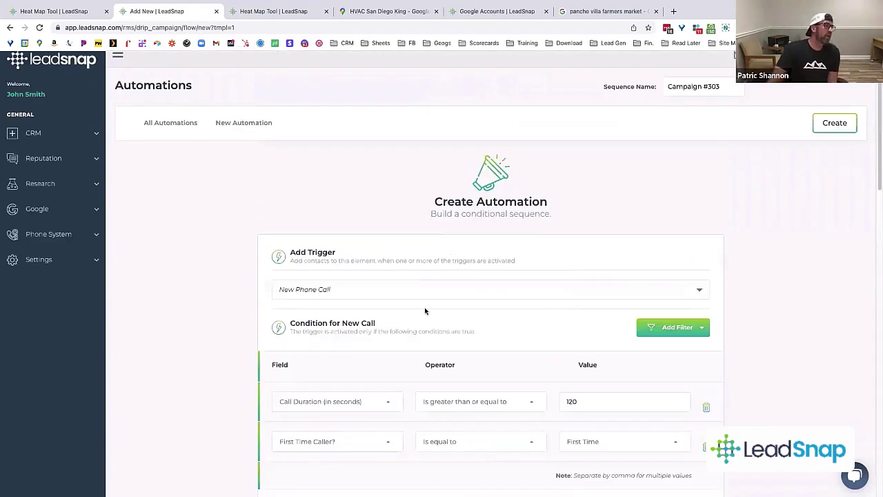
pyautogui.click(666, 340)
# Review the sequence from the trigger conditions through the wait time to the SMS message settings
pyautogui.scroll(-1, 503, 364)
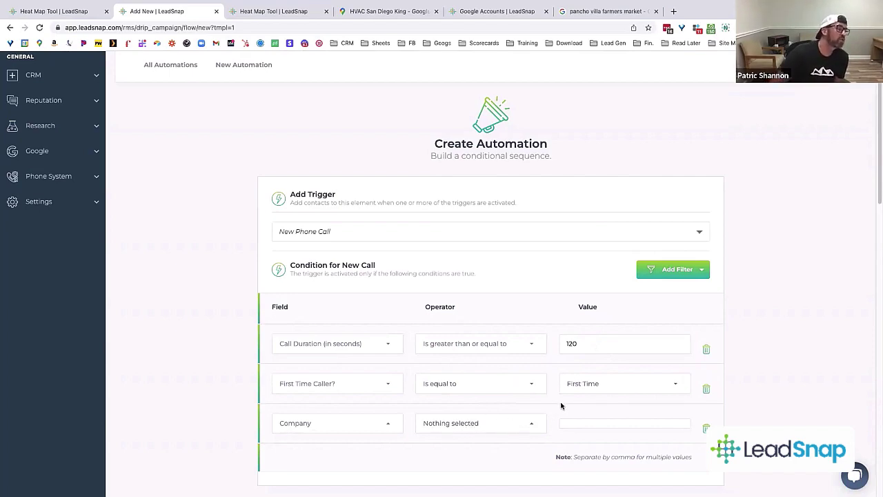
pyautogui.scroll(-4, 561, 406)
pyautogui.scroll(-2, 496, 310)
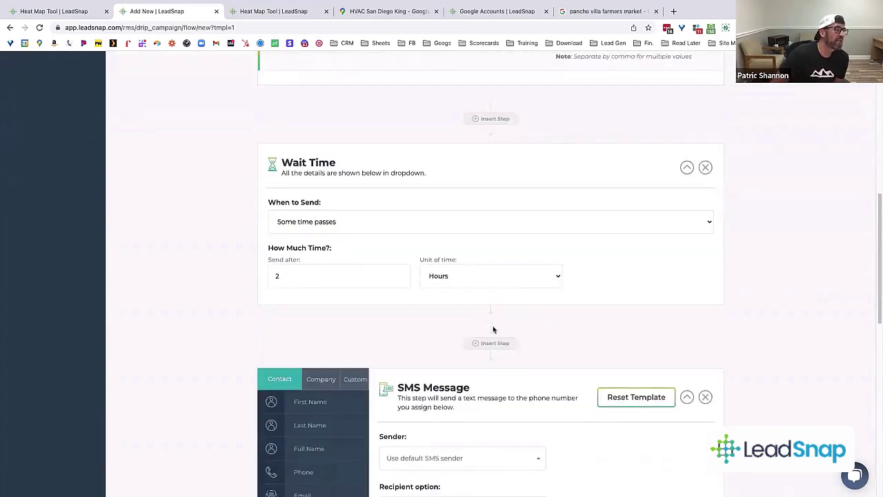
pyautogui.scroll(5, 412, 292)
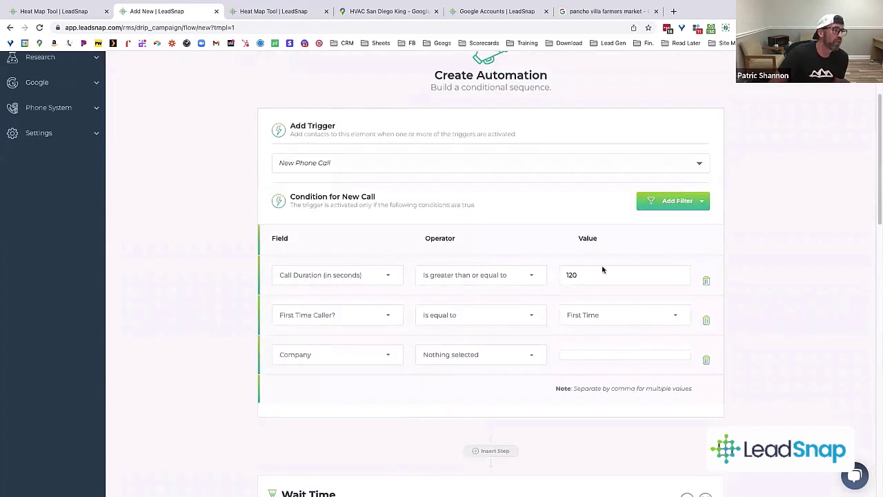
pyautogui.scroll(-3, 586, 292)
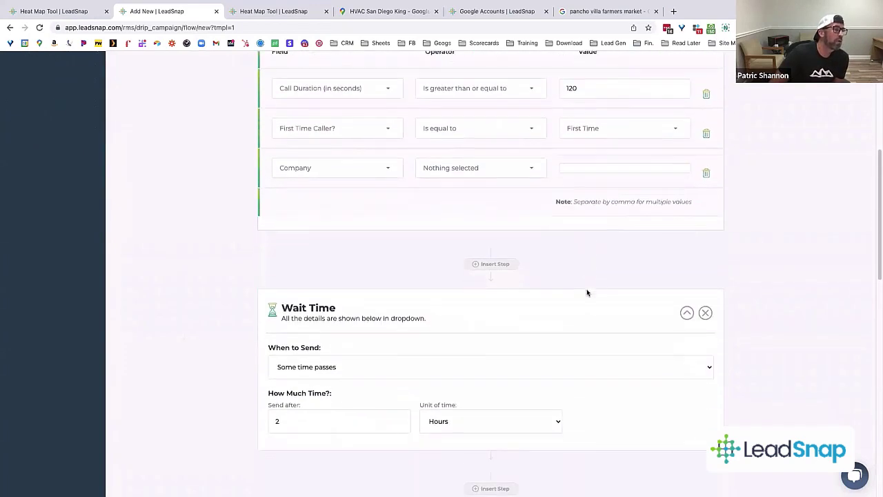
pyautogui.scroll(-1, 583, 293)
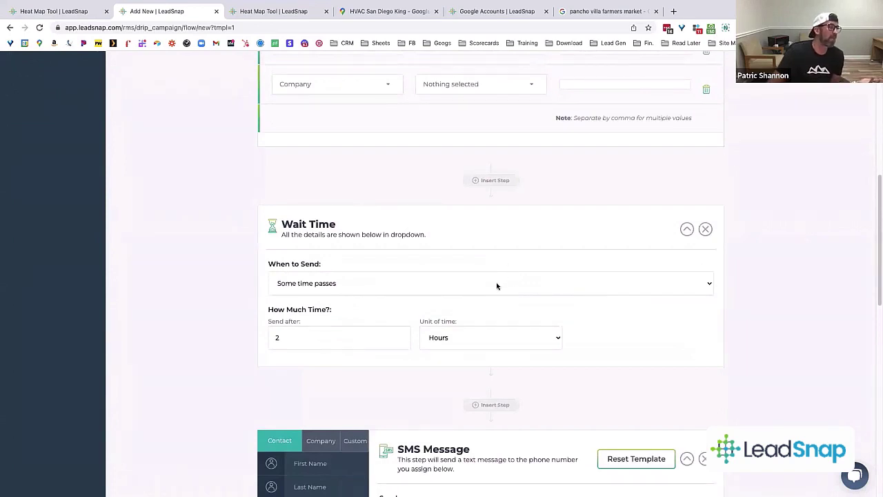
pyautogui.scroll(-3, 495, 288)
pyautogui.scroll(-1, 497, 411)
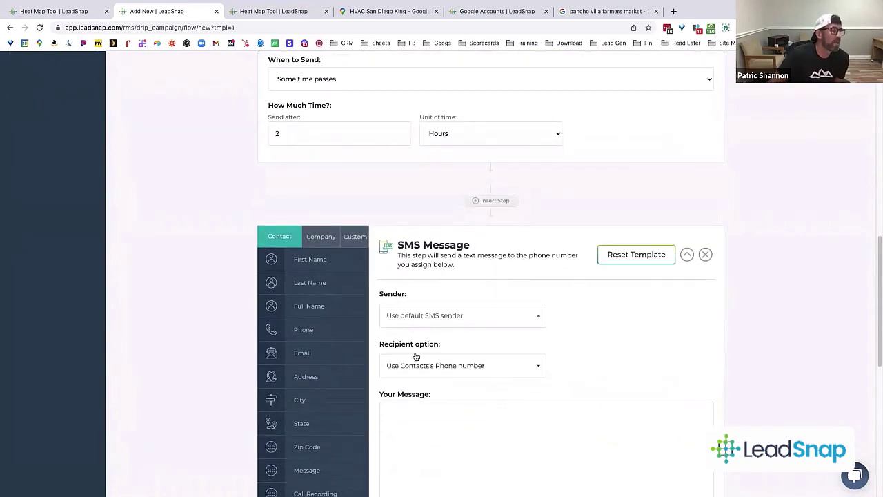
# Start the SMS message text with "Hey, we appreciate the chance to help you today."
pyautogui.scroll(-2, 461, 391)
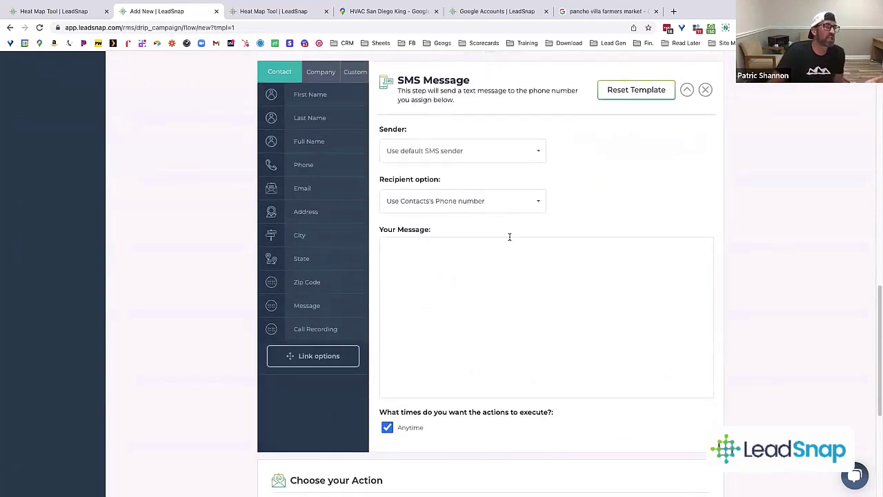
pyautogui.click(491, 283)
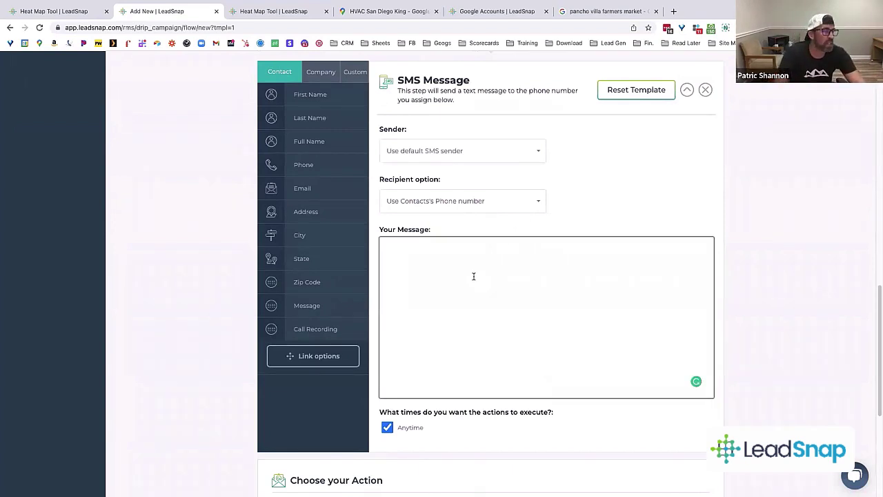
pyautogui.write('Hey')
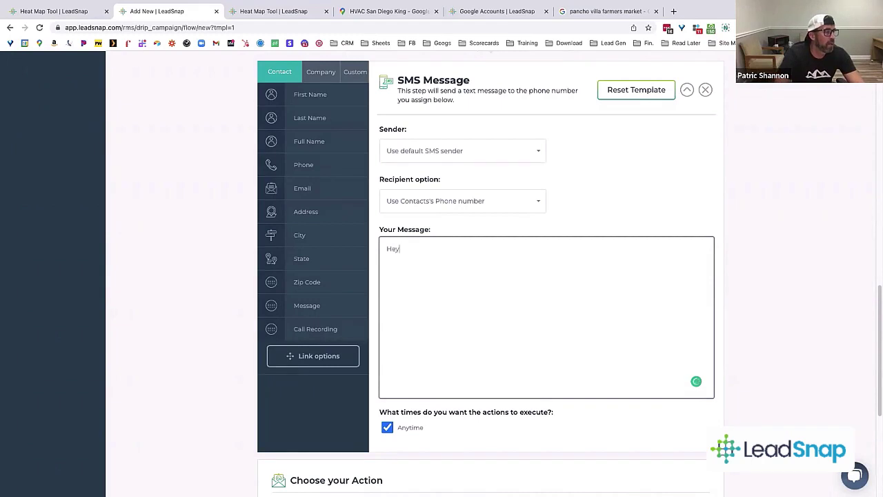
pyautogui.write(',')
pyautogui.press('BackSpace')
pyautogui.write(', w')
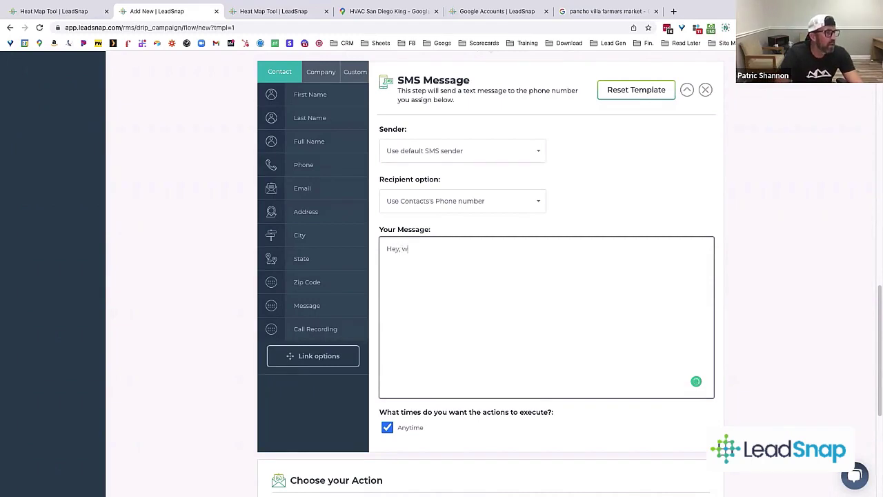
pyautogui.write('e appreciate the chacn')
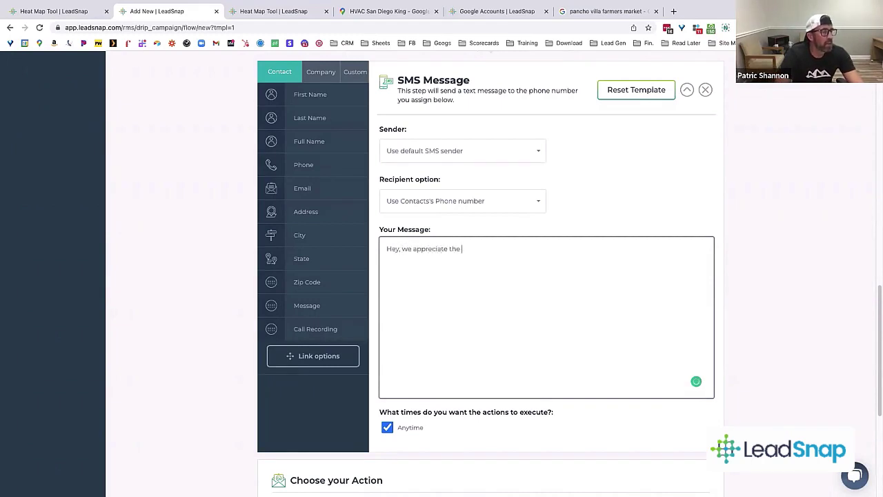
pyautogui.press('BackSpace')
pyautogui.press('BackSpace')
pyautogui.press('BackSpace')
pyautogui.press('BackSpace')
pyautogui.press('BackSpace')
pyautogui.press('BackSpace')
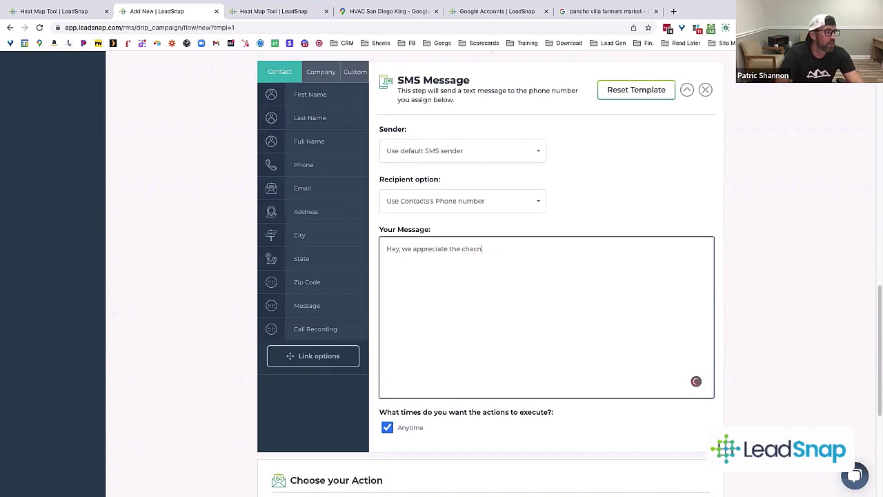
pyautogui.write('ce to help')
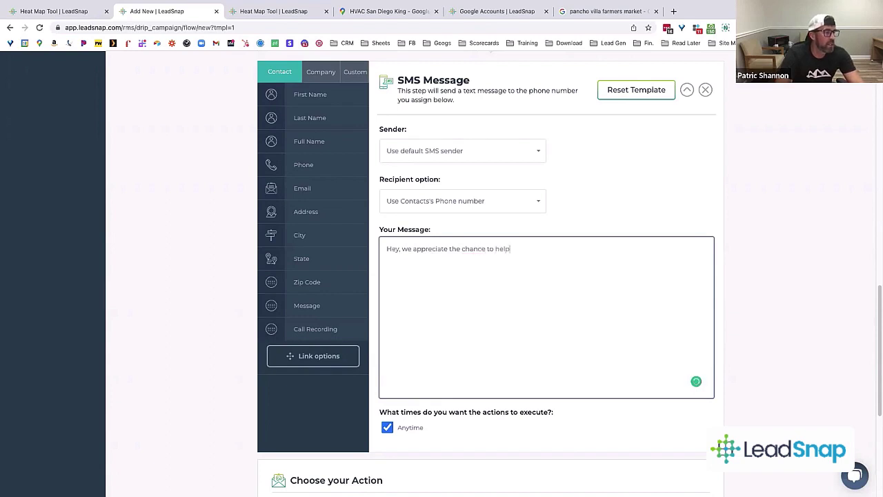
pyautogui.write(' you today. We')
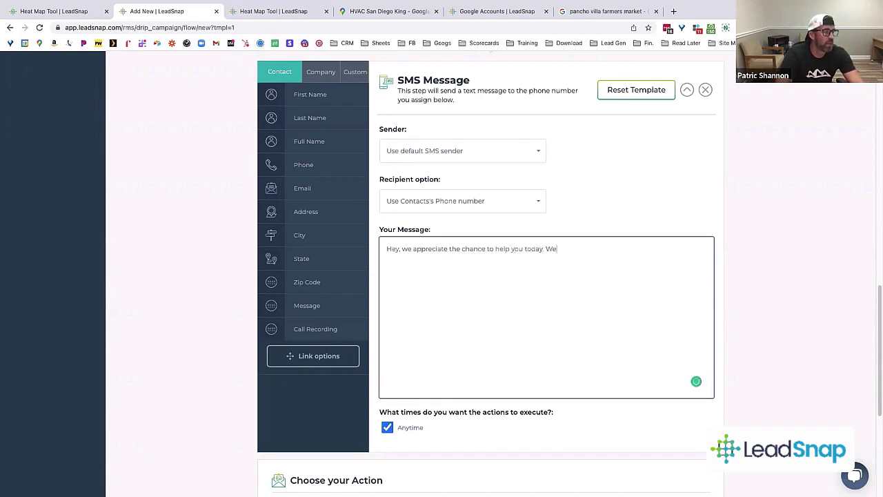
# Continue the message with "We would love to hear about your experience. If you have a minute can you share your thoughts on how we did."
pyautogui.write(' would love to hear abo')
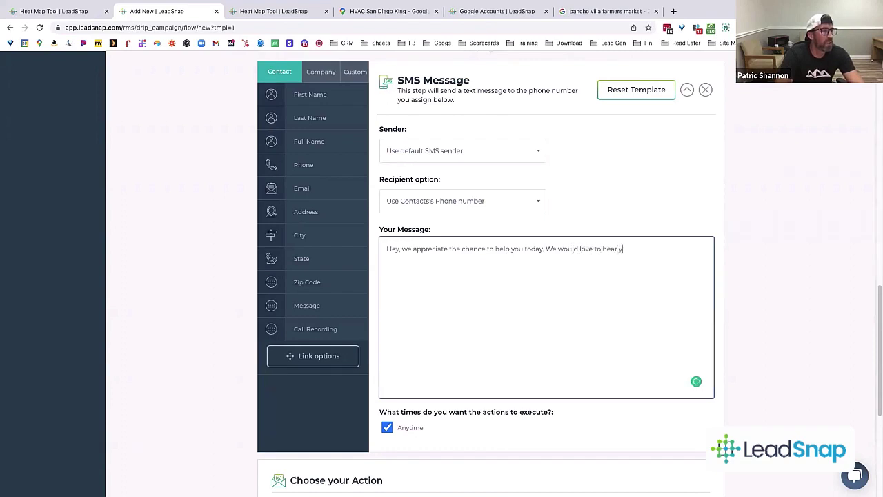
pyautogui.write('ut your experience')
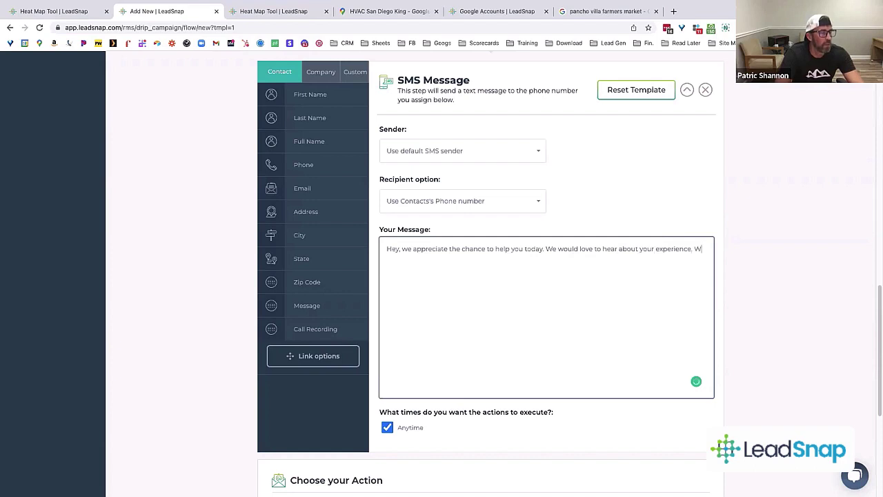
pyautogui.write('. If you have a minute')
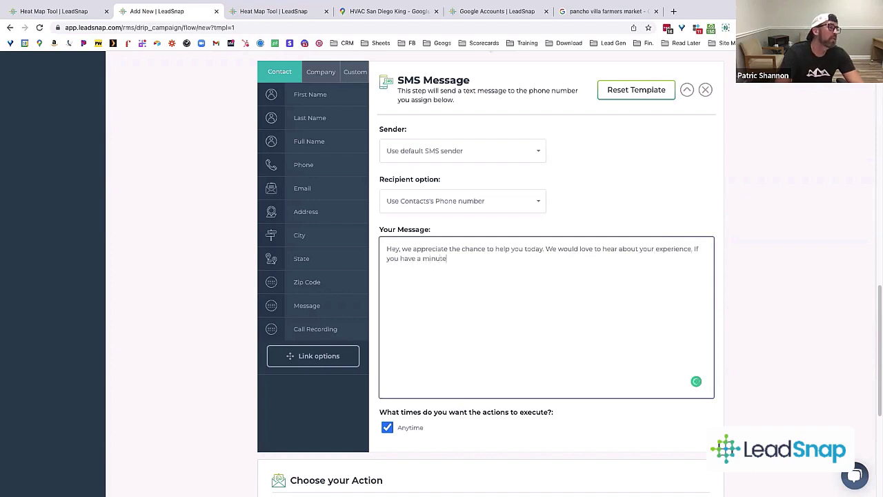
pyautogui.write(' can you shar')
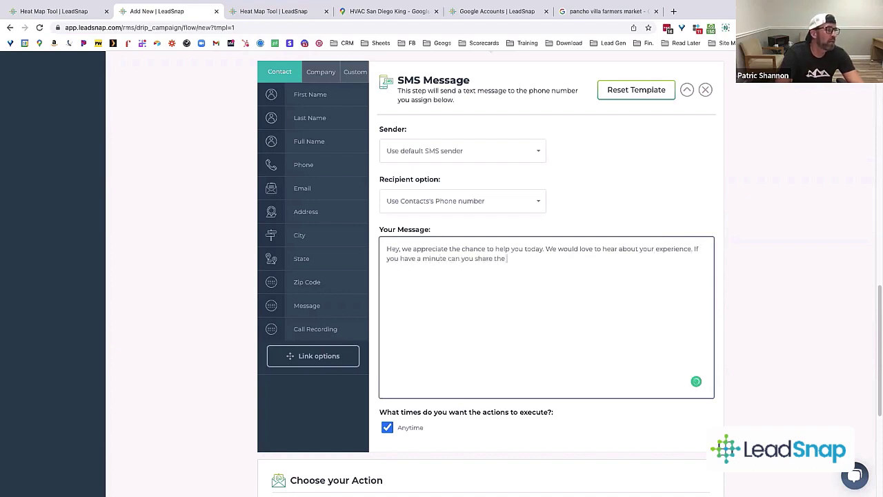
pyautogui.write('e ')
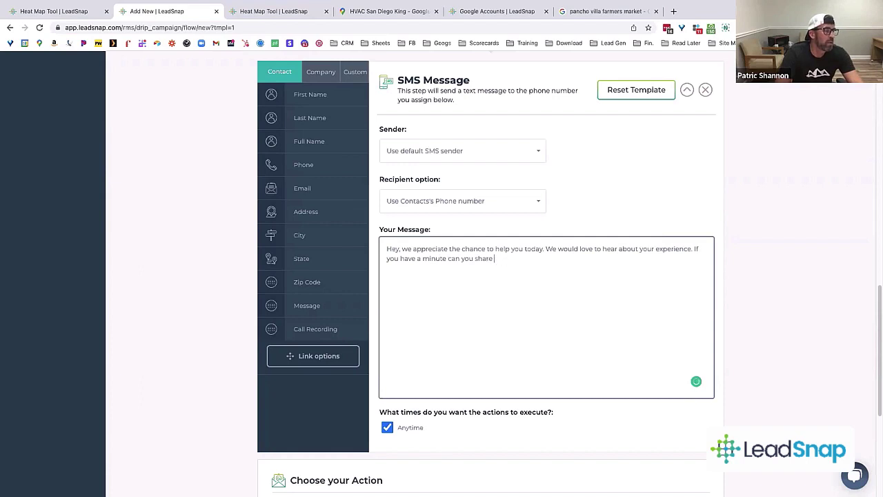
pyautogui.write('your thoughts on')
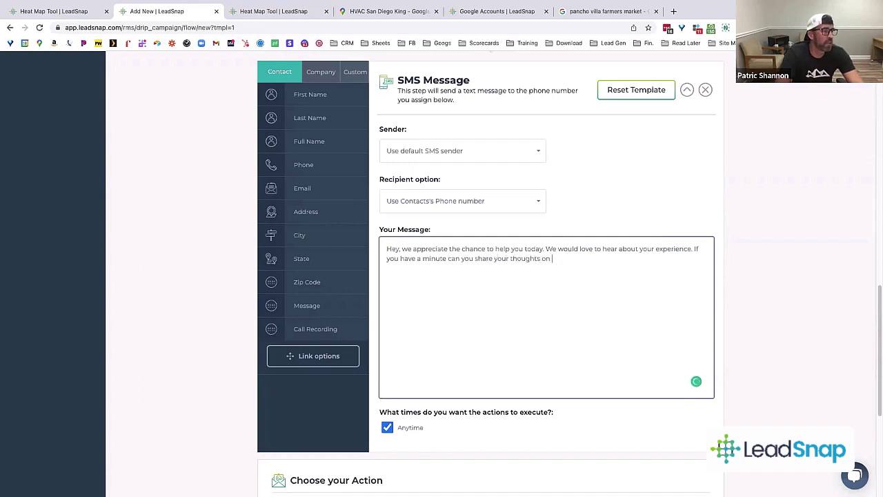
pyautogui.write(' how we di')
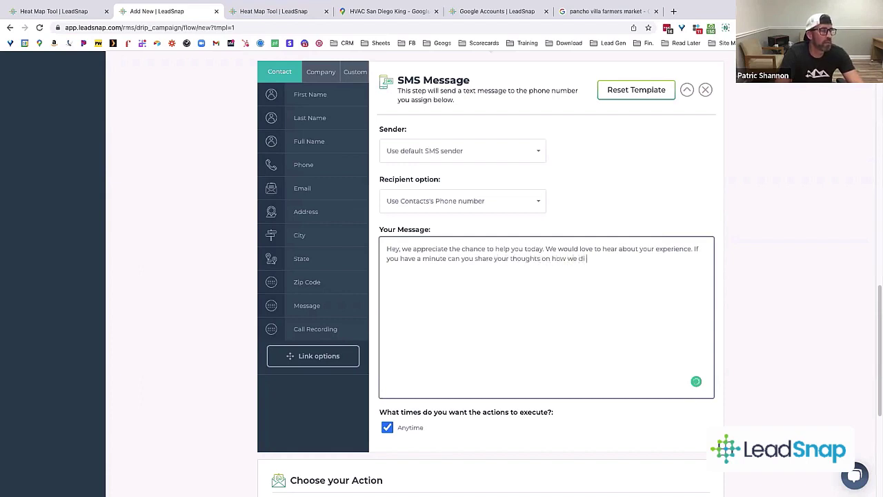
pyautogui.write('d. If you d')
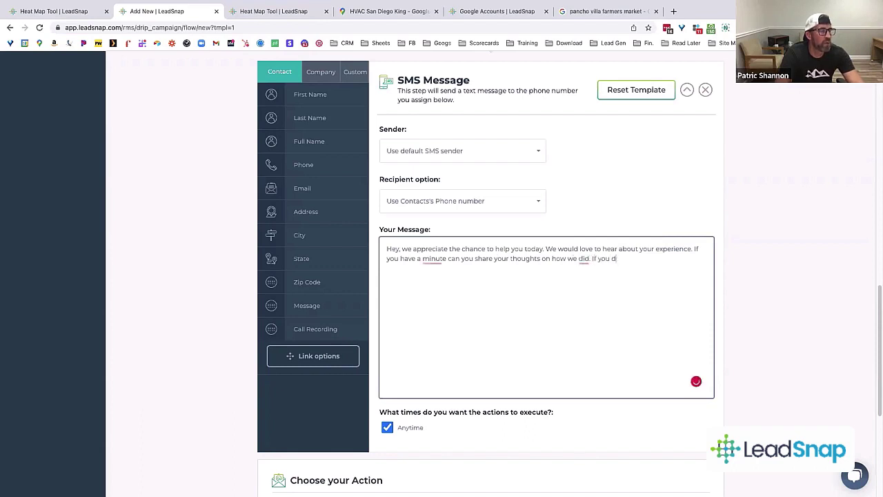
# End the message with "If you don't mind including a little description about the service and where you were that would be very useful for us."
pyautogui.write("on't mind including the")
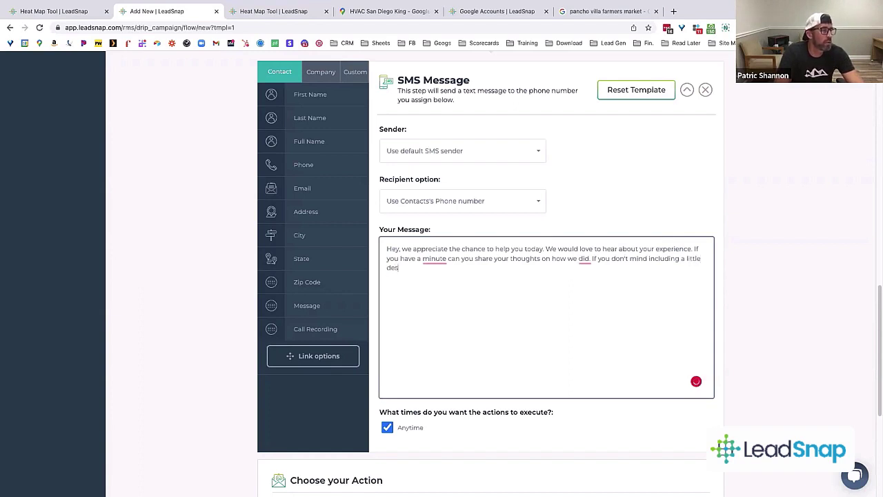
pyautogui.write('ription')
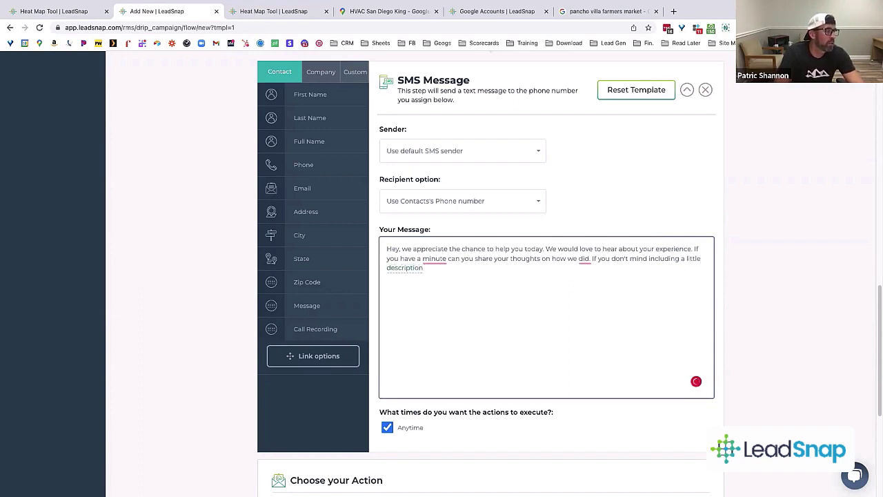
pyautogui.write(' about the ser')
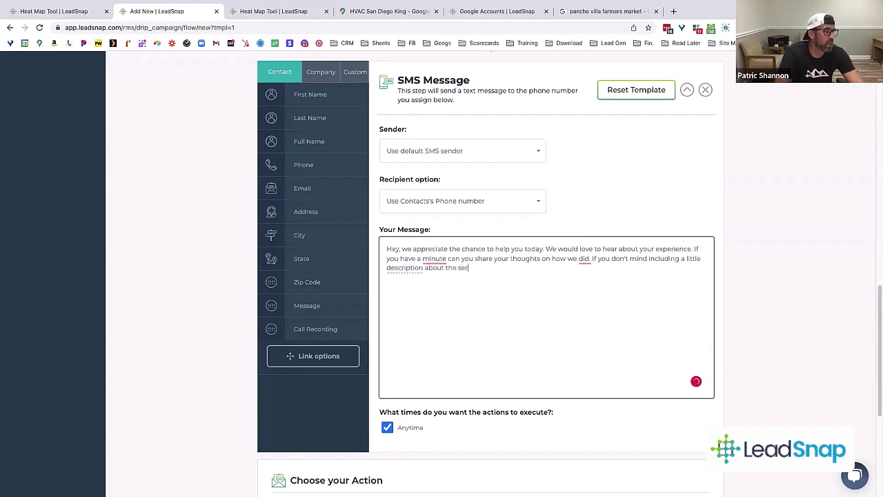
pyautogui.write('vice and t')
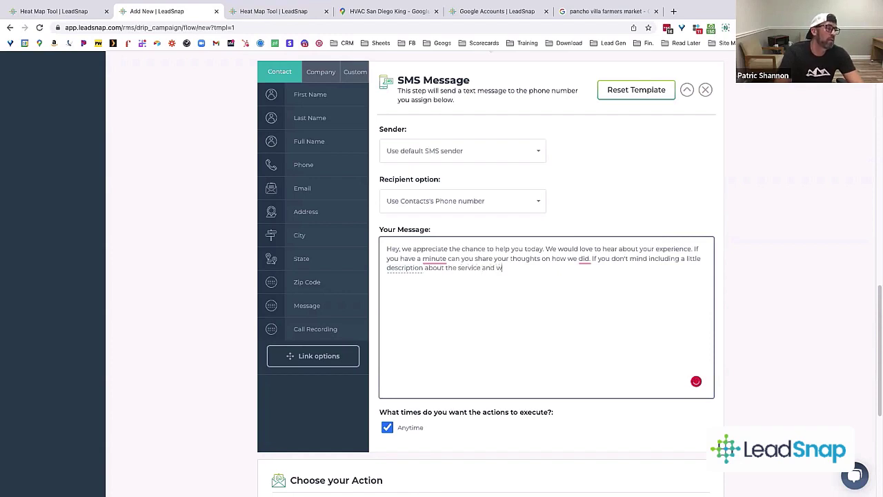
pyautogui.write('here ')
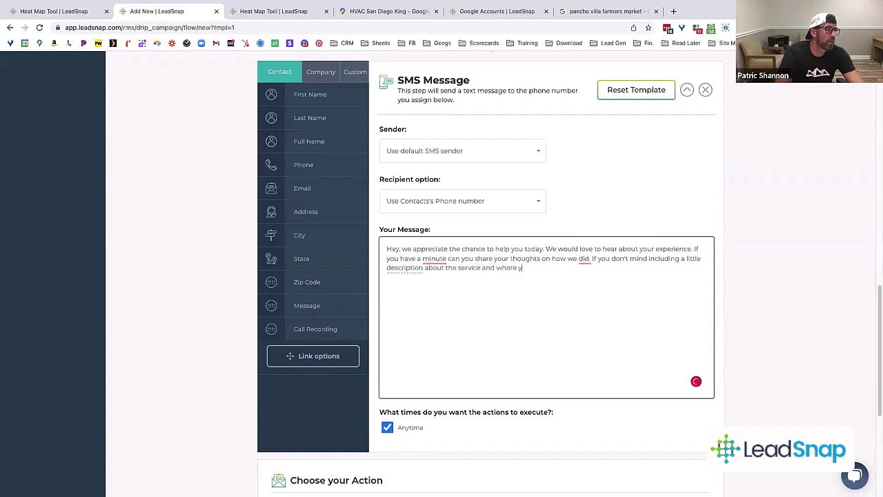
pyautogui.write('you were that would be very useful for us.')
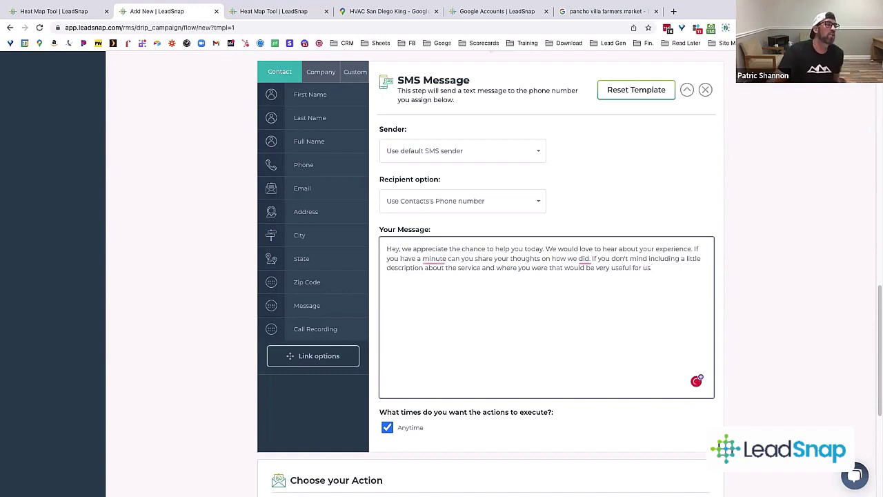
# Accept the Grammarly suggestions to add a comma after "minute" and change the period after "did" to a question mark
pyautogui.moveTo(433, 259)
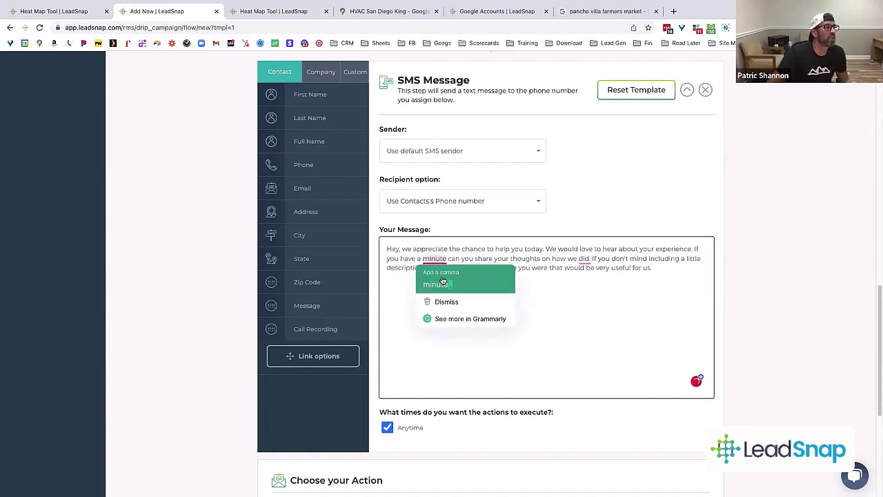
pyautogui.click(438, 284)
pyautogui.moveTo(585, 260)
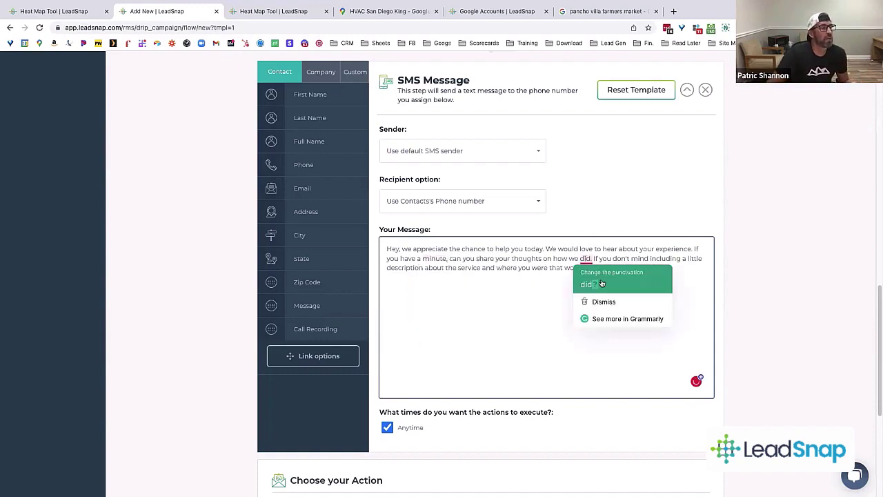
pyautogui.click(602, 283)
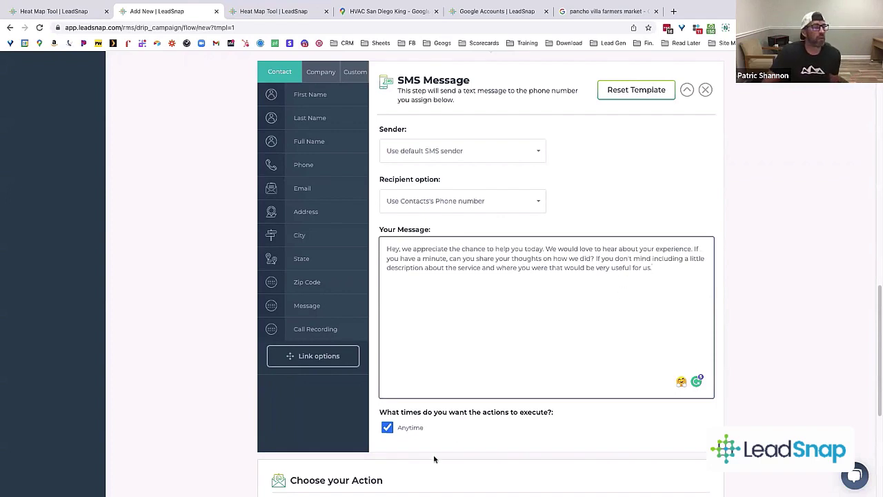
# Include the Review funnel link with the label "Leave Review" in the SMS message
pyautogui.click(328, 356)
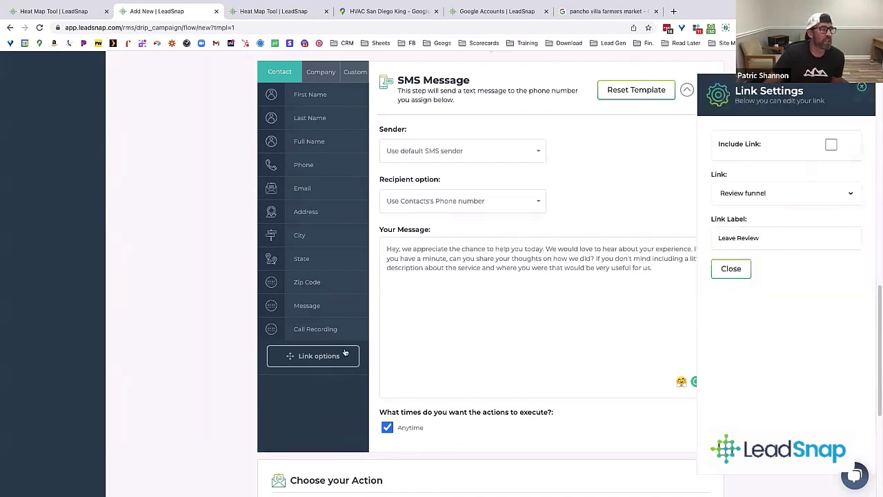
pyautogui.click(830, 145)
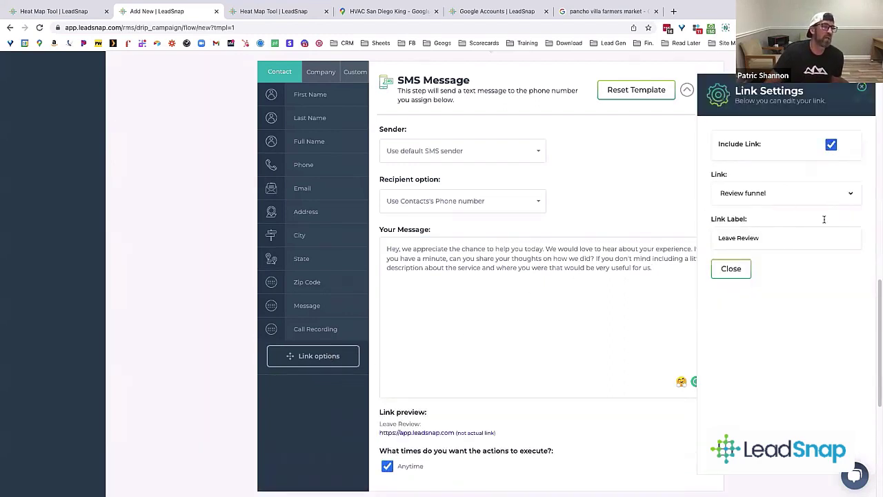
pyautogui.click(735, 270)
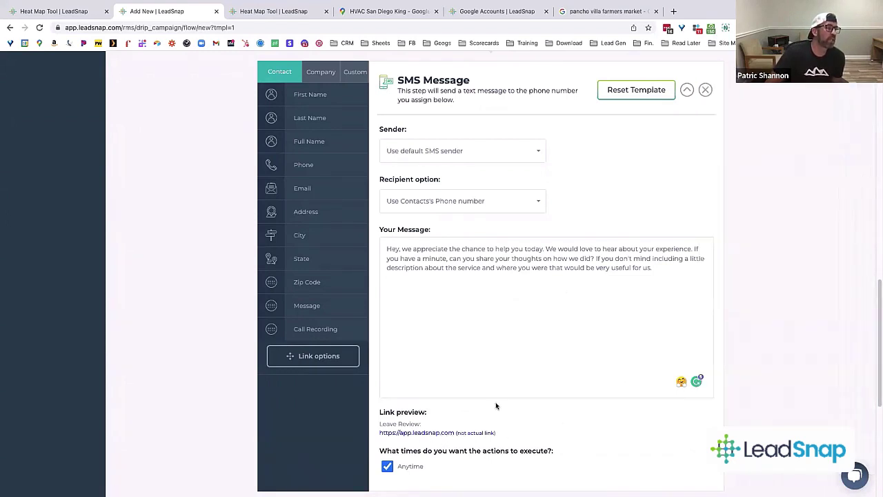
# Turn off Anytime execution for the SMS step and set its everyday sending window from 09:00 AM to 06:00 PM
pyautogui.scroll(-3, 405, 377)
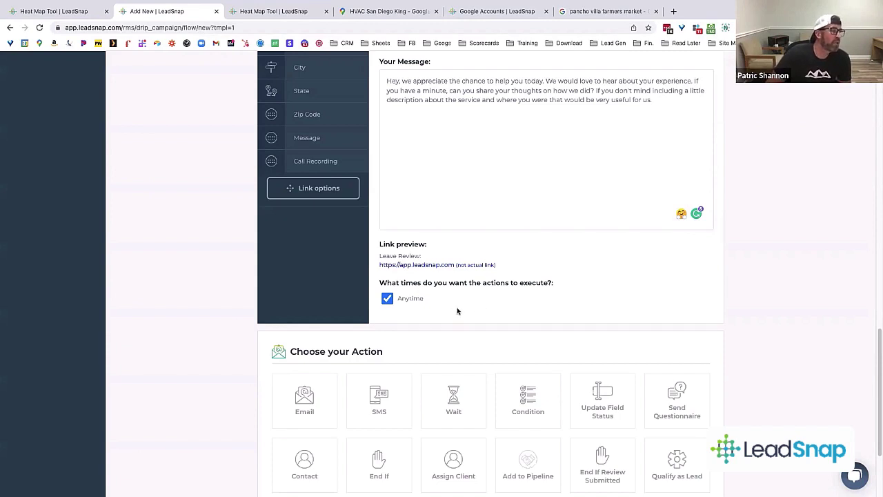
pyautogui.scroll(5, 465, 266)
pyautogui.scroll(-5, 433, 187)
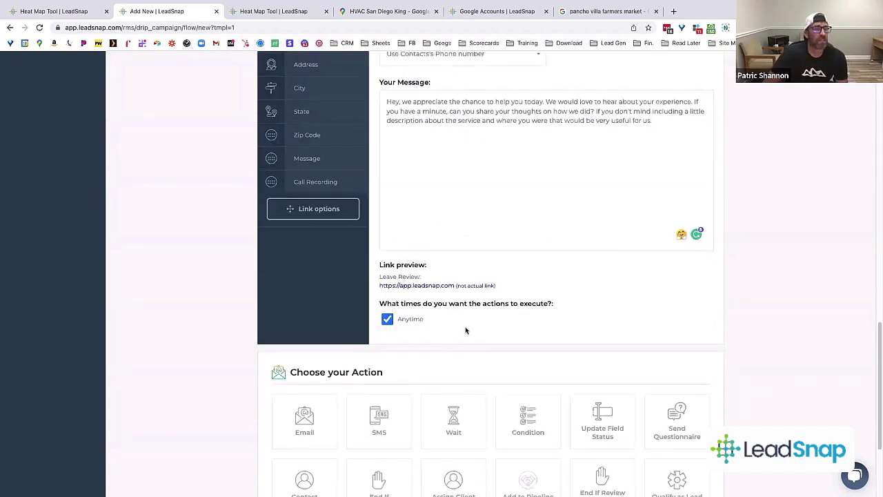
pyautogui.click(385, 320)
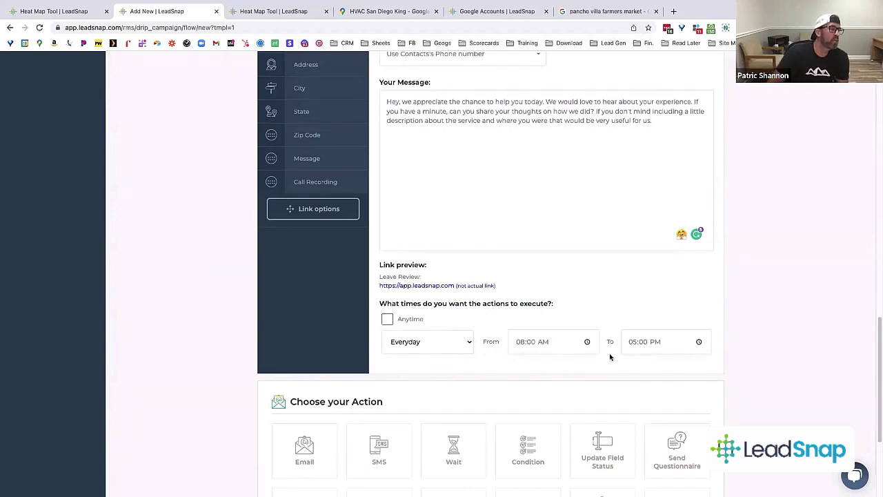
pyautogui.click(633, 342)
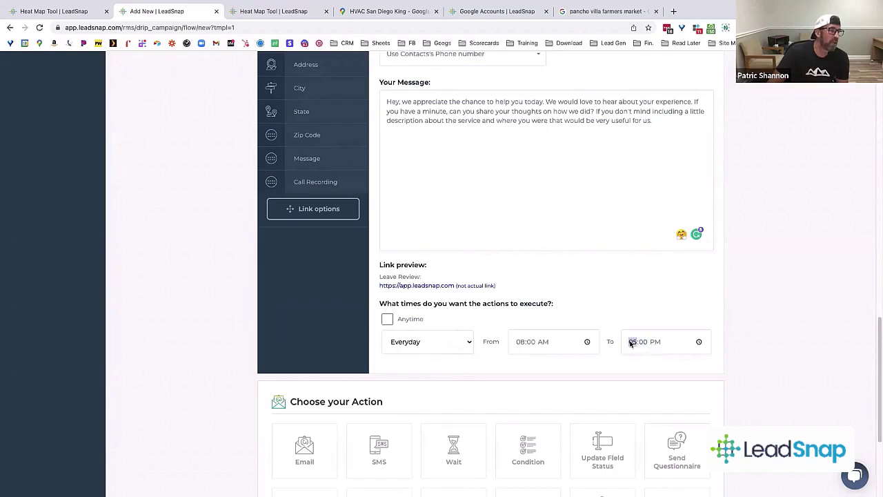
pyautogui.write('6')
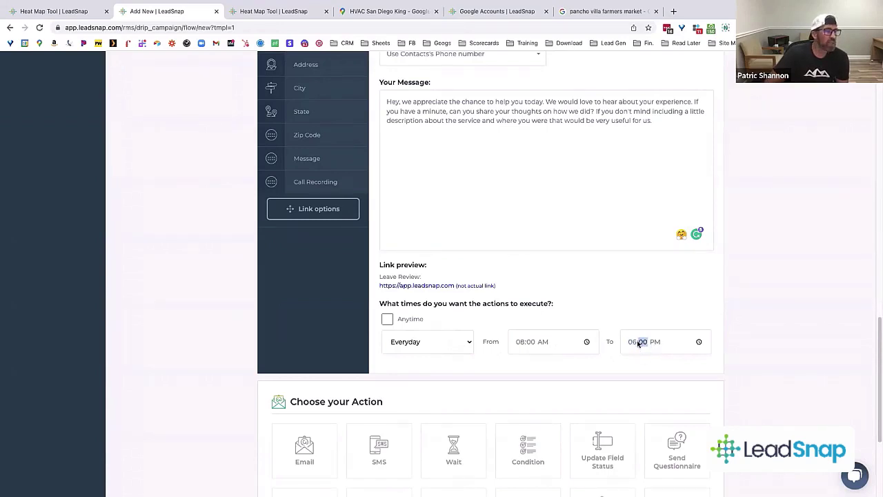
pyautogui.click(520, 342)
pyautogui.write('9')
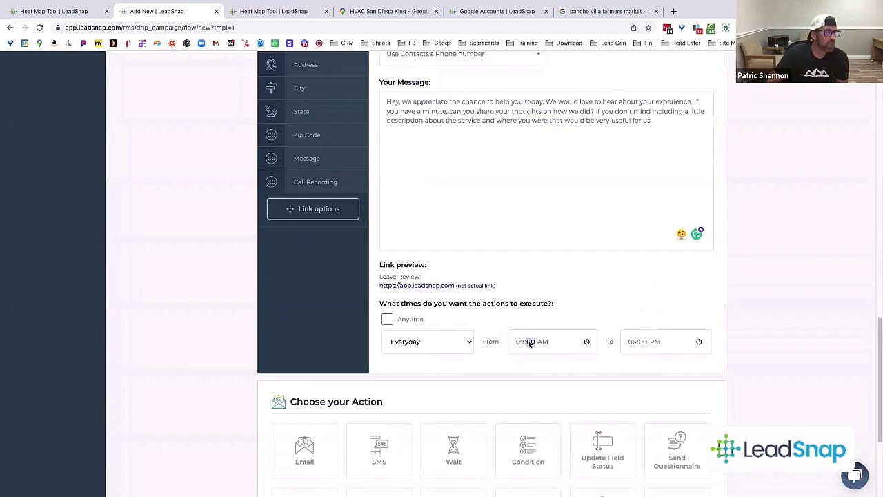
pyautogui.click(599, 289)
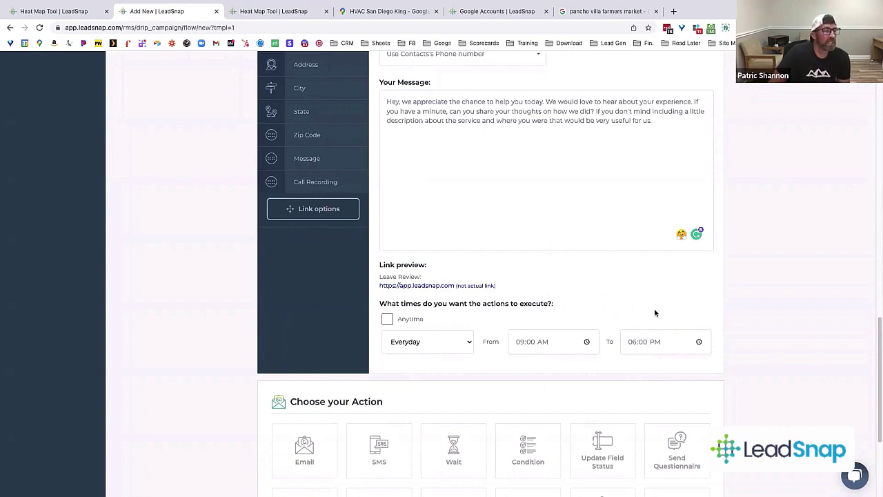
# Review the automation's trigger conditions, wait time, SMS message text and sending window
pyautogui.scroll(7, 653, 317)
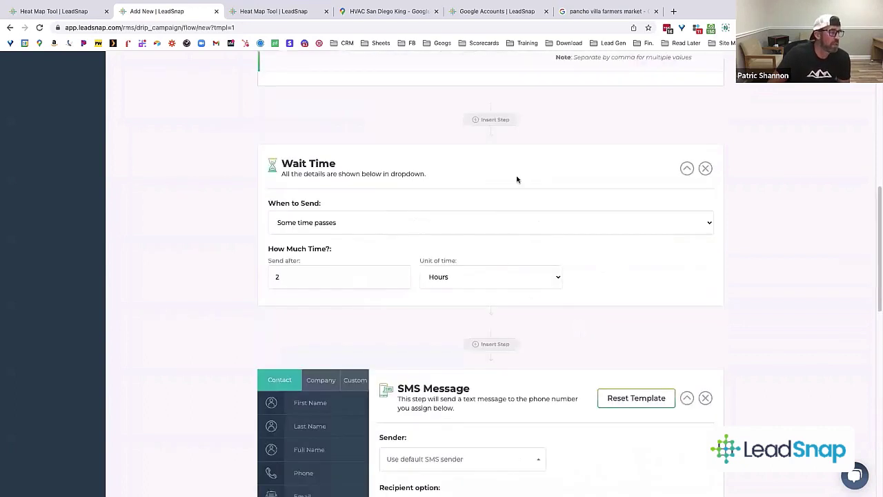
pyautogui.scroll(2, 523, 132)
pyautogui.scroll(-2, 523, 138)
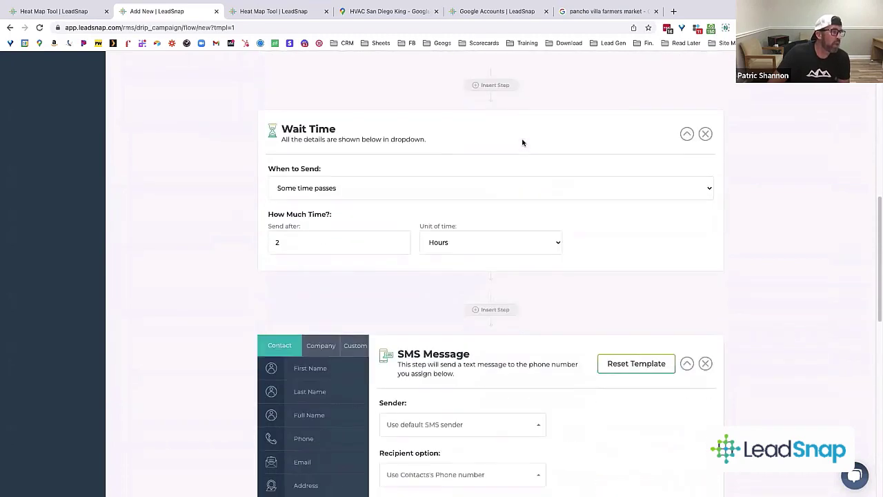
pyautogui.scroll(-3, 474, 246)
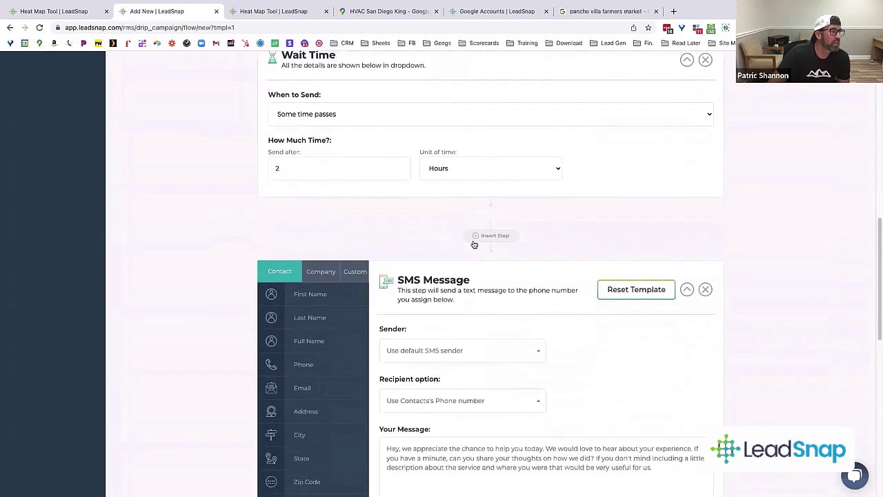
pyautogui.scroll(-2, 474, 243)
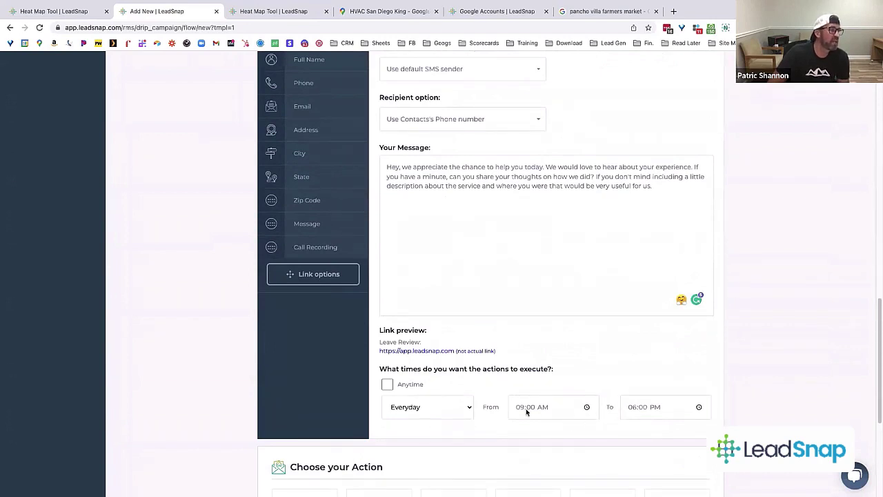
pyautogui.doubleClick(534, 167)
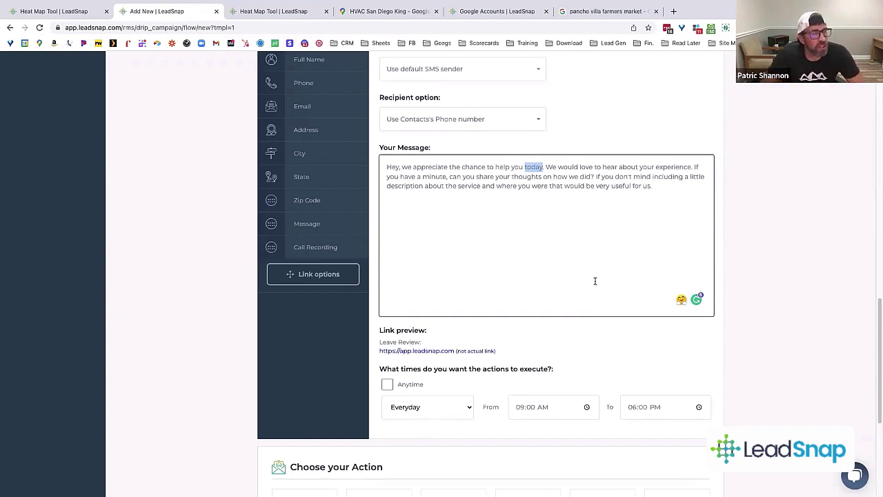
pyautogui.scroll(2, 538, 312)
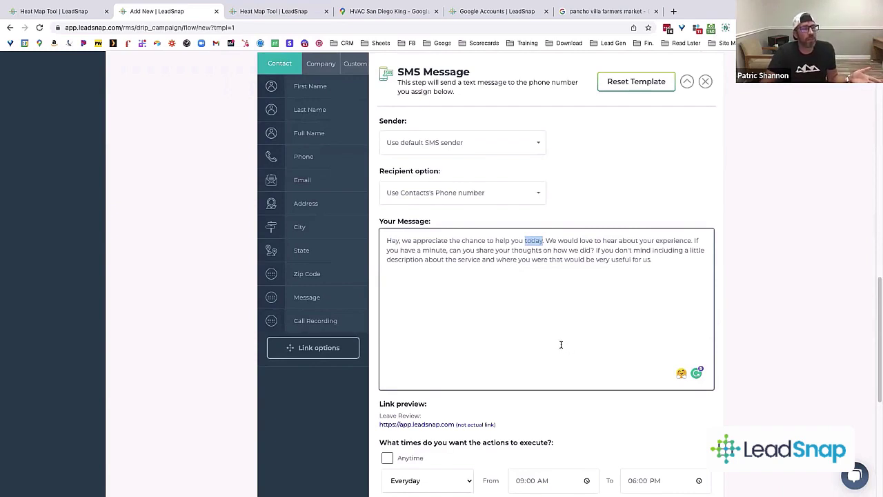
pyautogui.scroll(3, 558, 338)
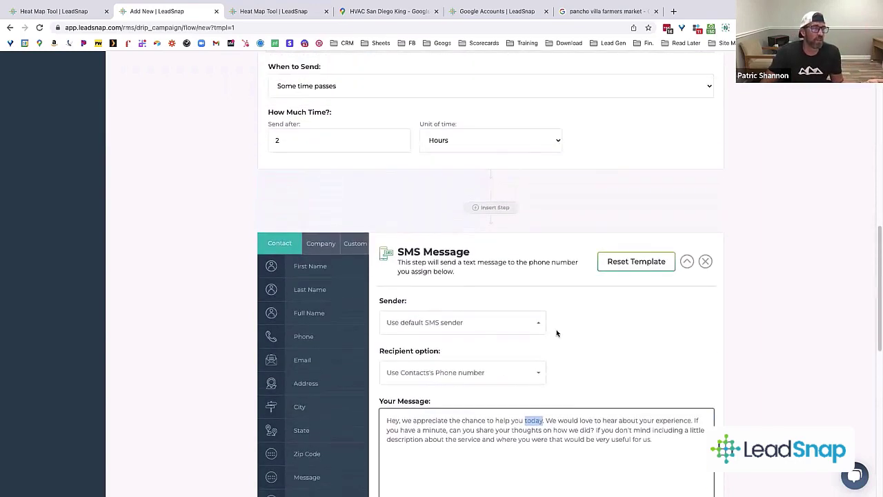
pyautogui.scroll(7, 556, 332)
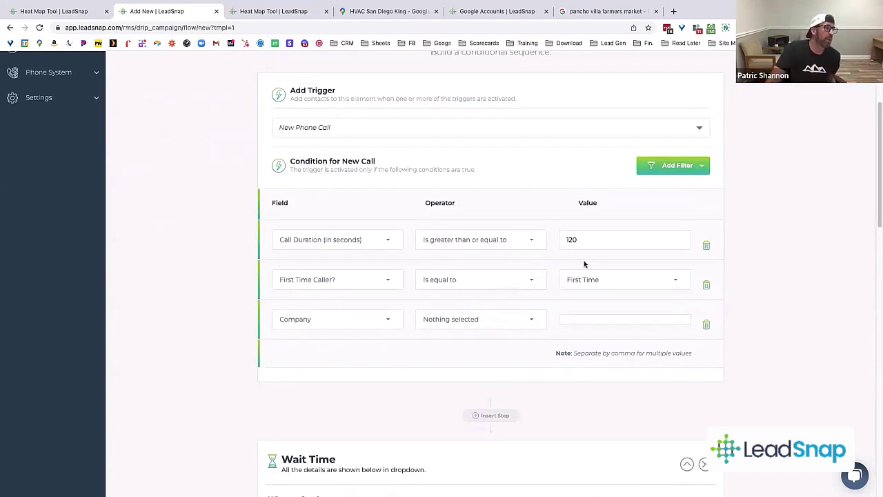
pyautogui.scroll(1, 558, 244)
pyautogui.scroll(-3, 503, 232)
pyautogui.scroll(1, 498, 236)
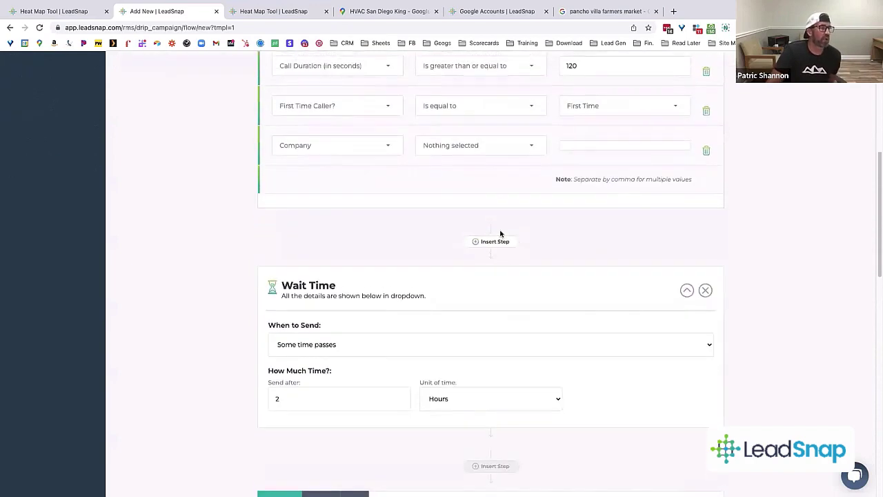
pyautogui.scroll(4, 483, 249)
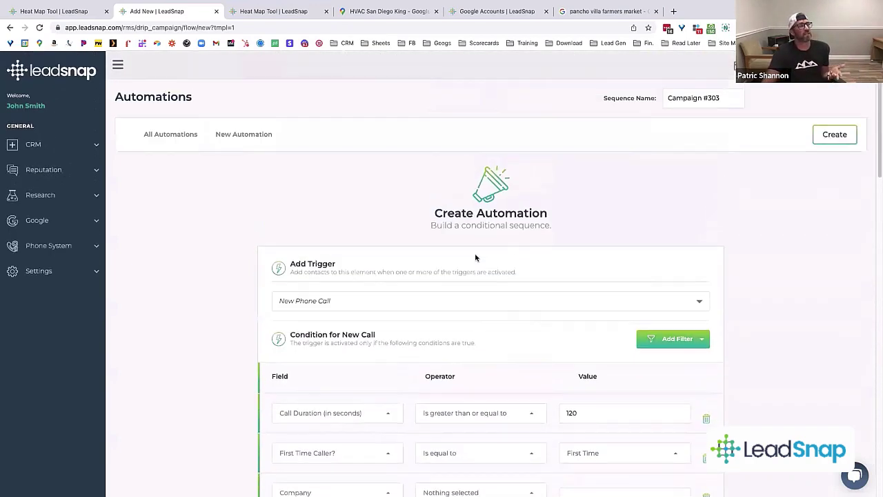
pyautogui.scroll(-1, 363, 290)
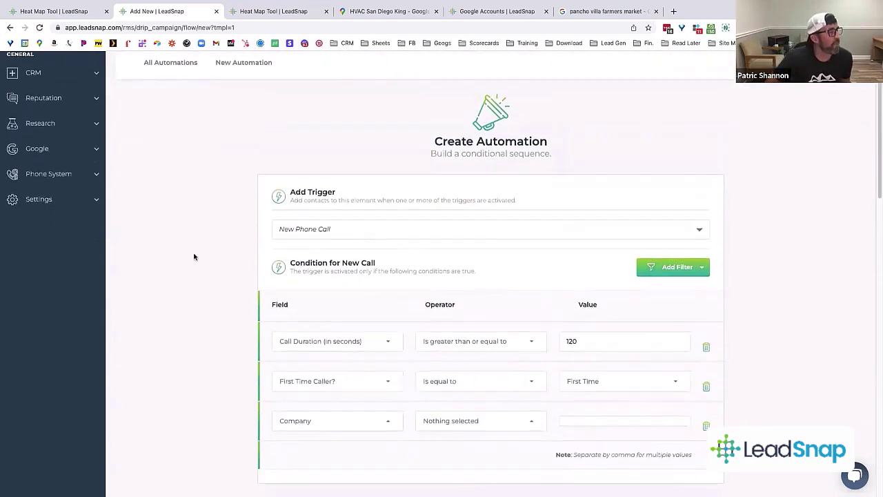
pyautogui.scroll(1, 186, 254)
pyautogui.click(84, 146)
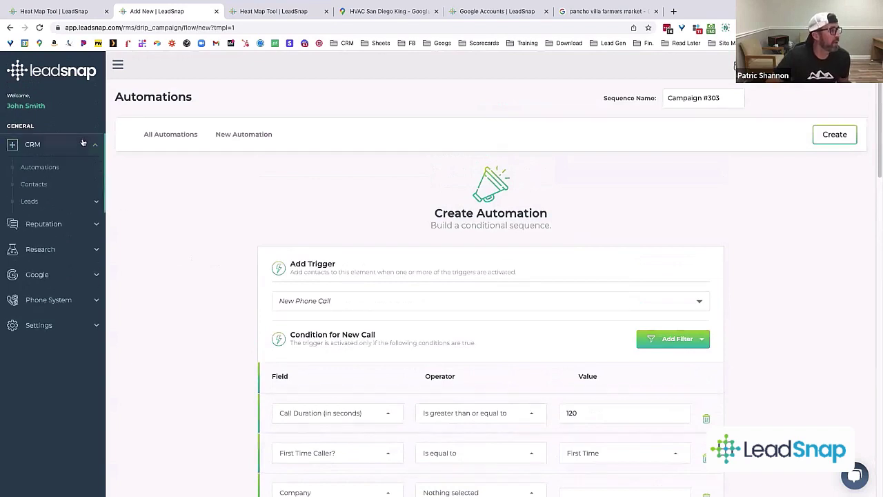
pyautogui.click(69, 273)
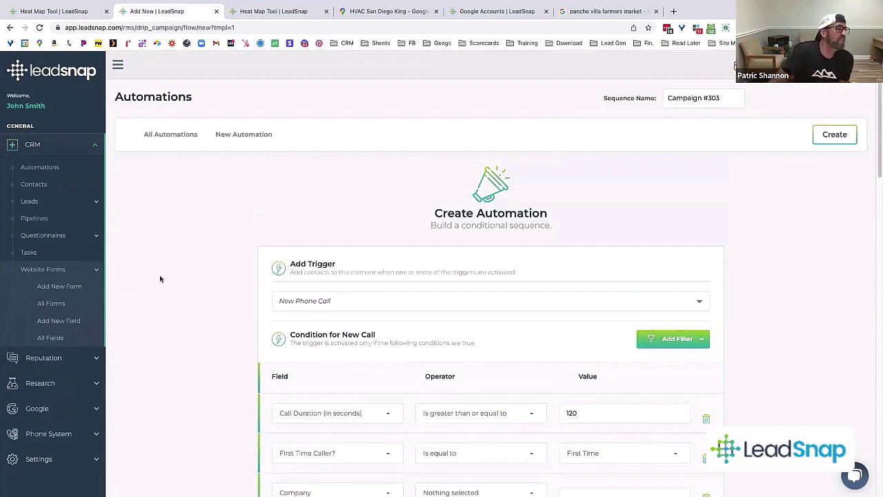
# Set the wait time before the SMS message to 5 days
pyautogui.scroll(-2, 367, 307)
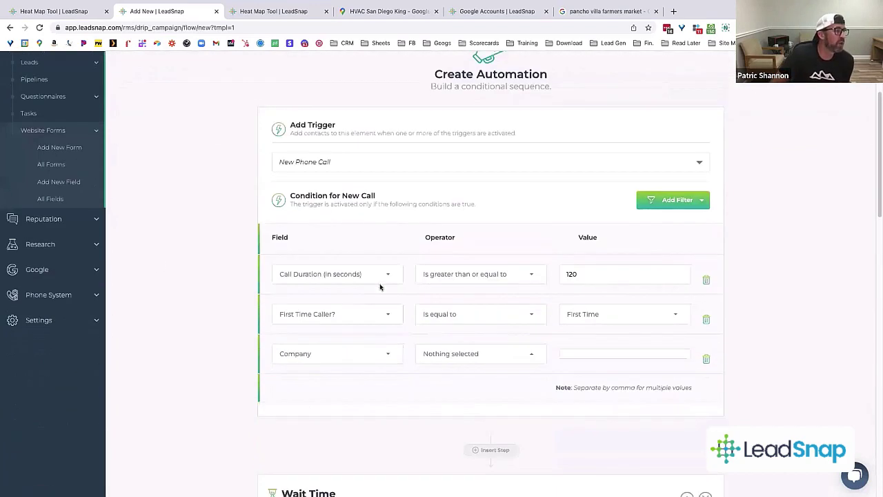
pyautogui.scroll(-4, 490, 310)
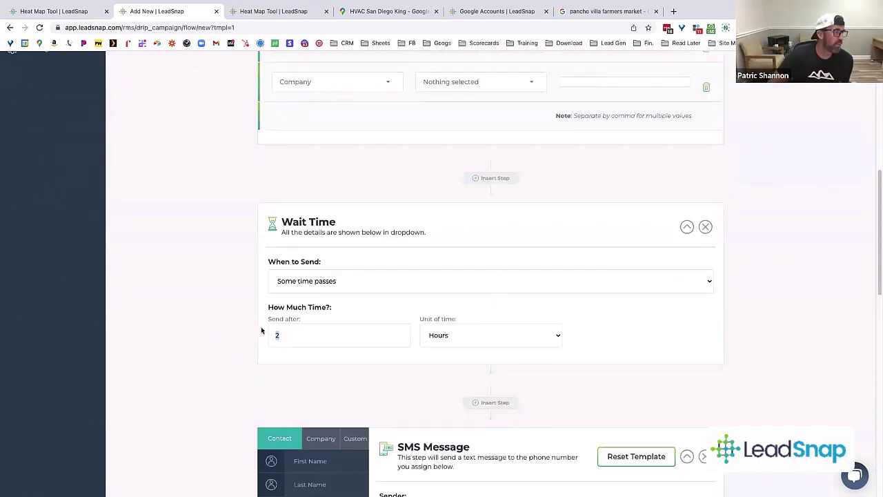
pyautogui.write('5')
pyautogui.click(479, 336)
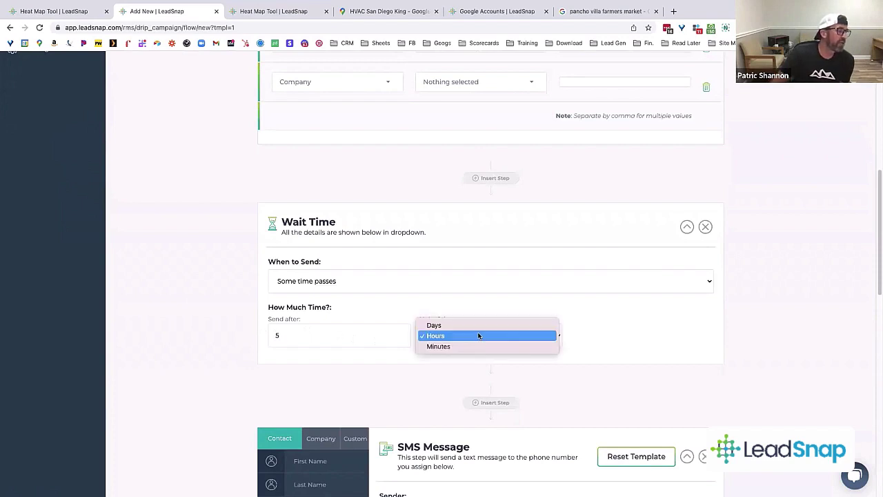
pyautogui.click(466, 326)
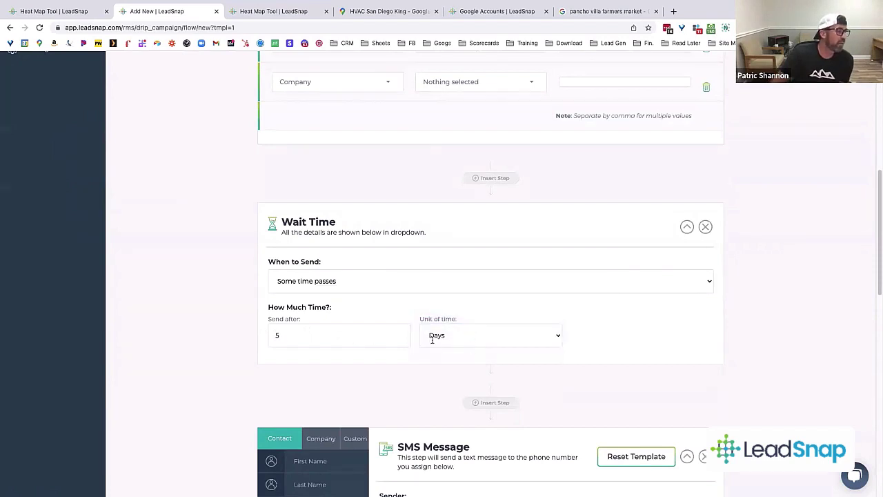
# Set the SMS message's recipient option to Associated Client for Company
pyautogui.scroll(3, 397, 238)
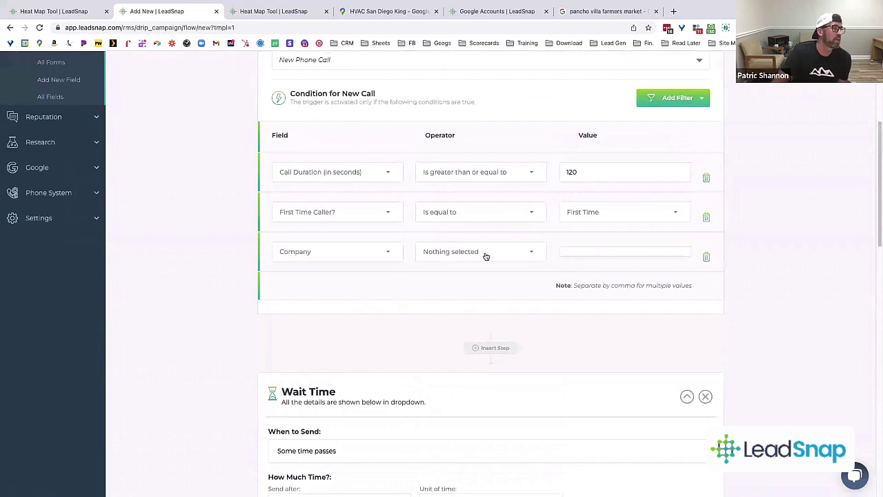
pyautogui.scroll(-5, 339, 302)
pyautogui.scroll(-2, 361, 309)
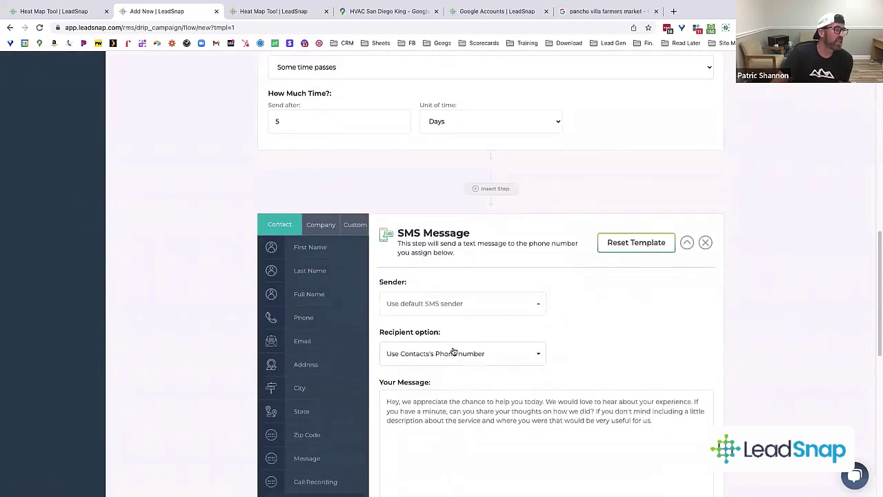
pyautogui.click(451, 353)
pyautogui.click(459, 447)
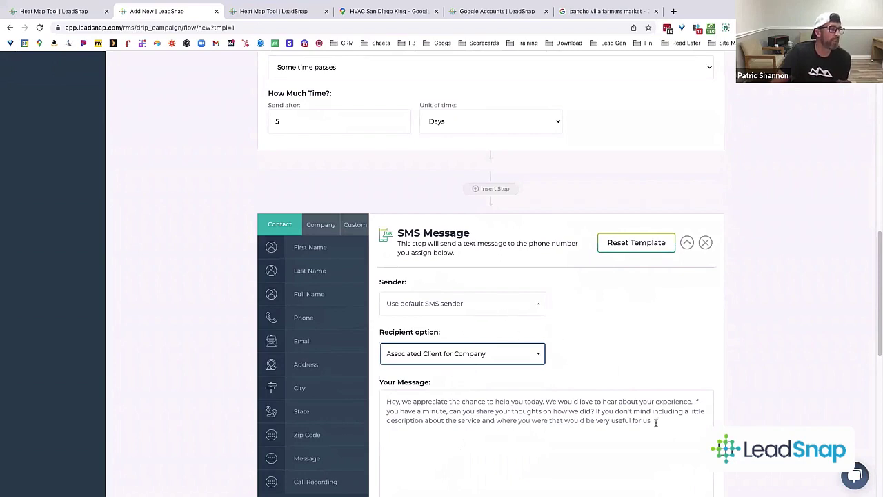
# Replace the whole SMS message with the greeting "Hey {{ CLIENT_FIRST_NAME }}," using the company's Client First Name placeholder
pyautogui.moveTo(656, 422); pyautogui.dragTo(367, 392)
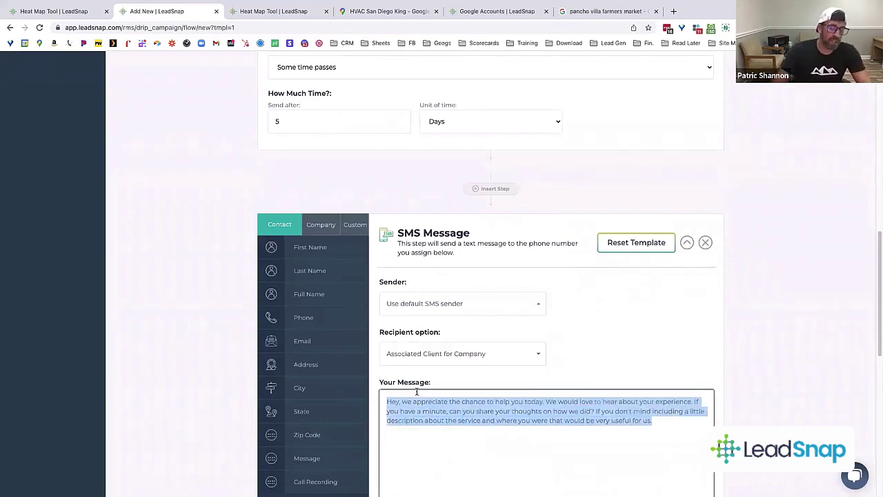
pyautogui.write('Hey')
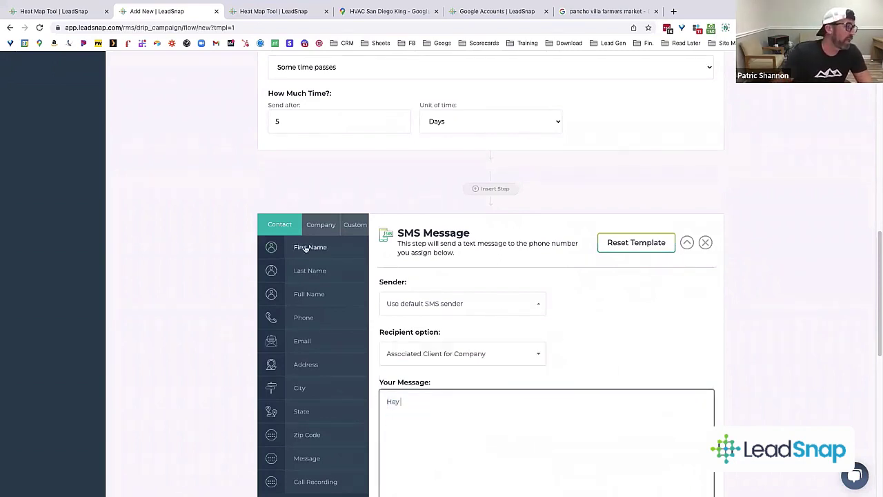
pyautogui.click(321, 225)
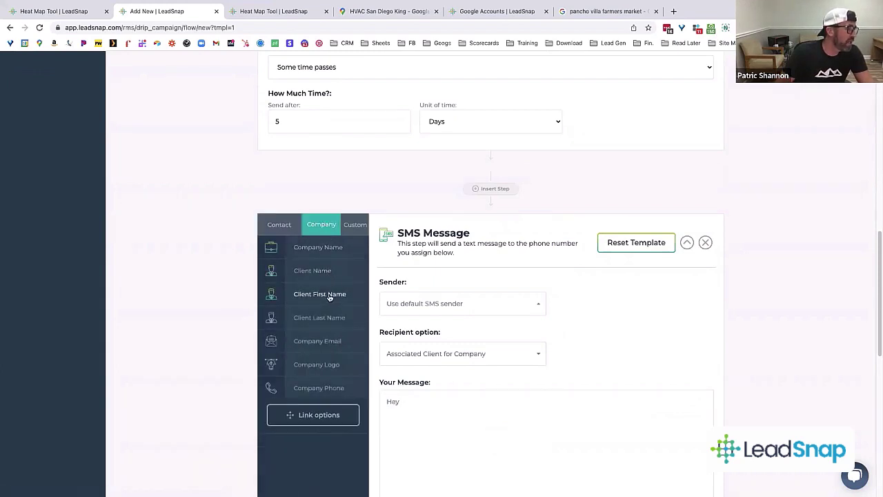
pyautogui.moveTo(327, 297); pyautogui.dragTo(441, 404)
pyautogui.click(490, 401)
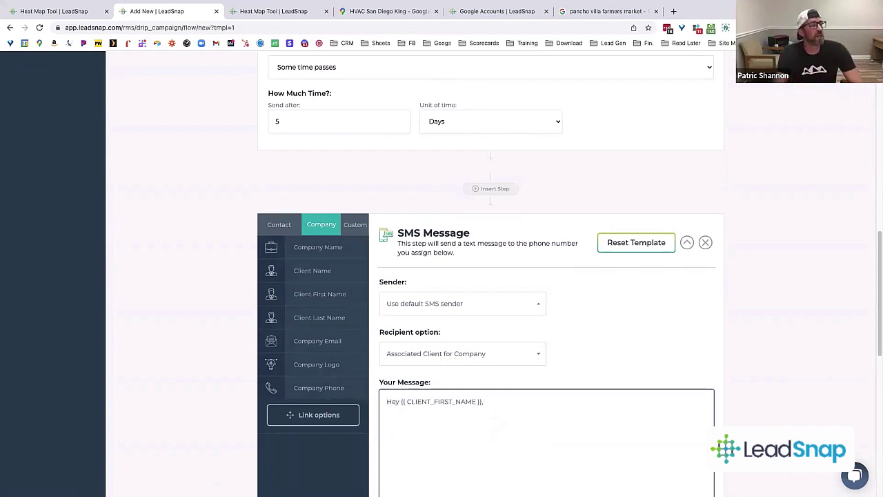
# Continue the message with "were you able to close this job? If so, can you update the status to job completed?"
pyautogui.write('were you ab')
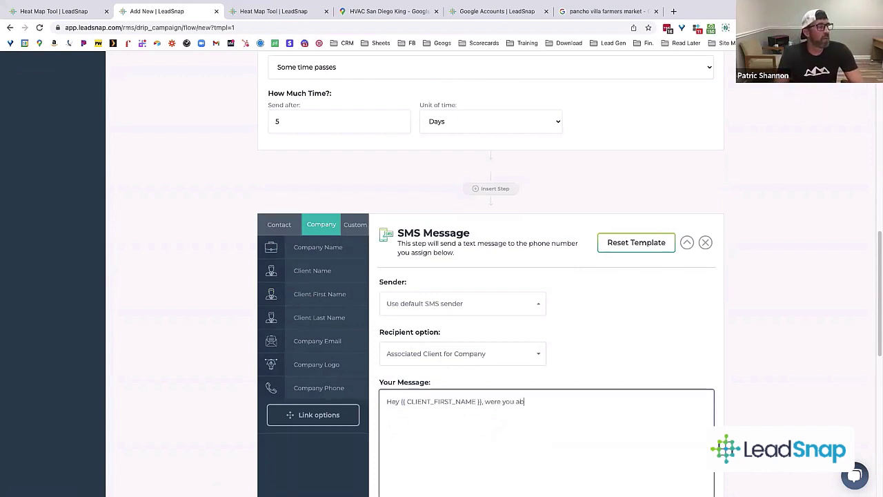
pyautogui.write('le to co')
pyautogui.write('ose this')
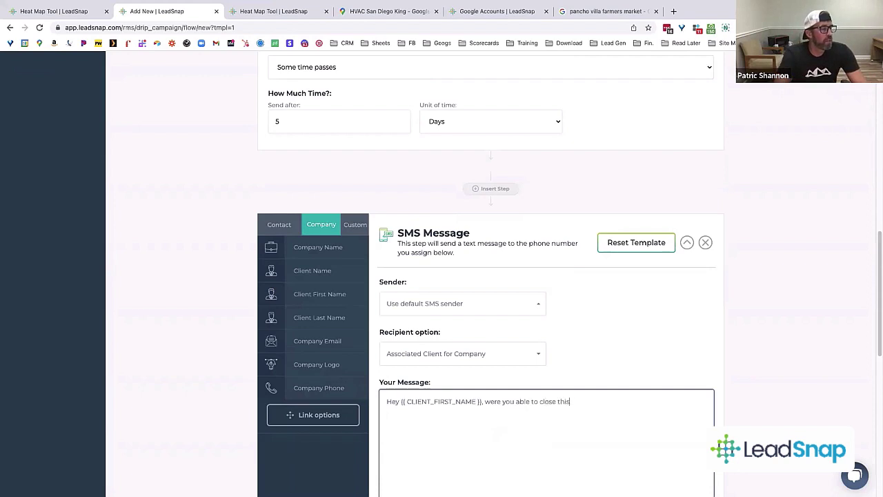
pyautogui.write(' job? ')
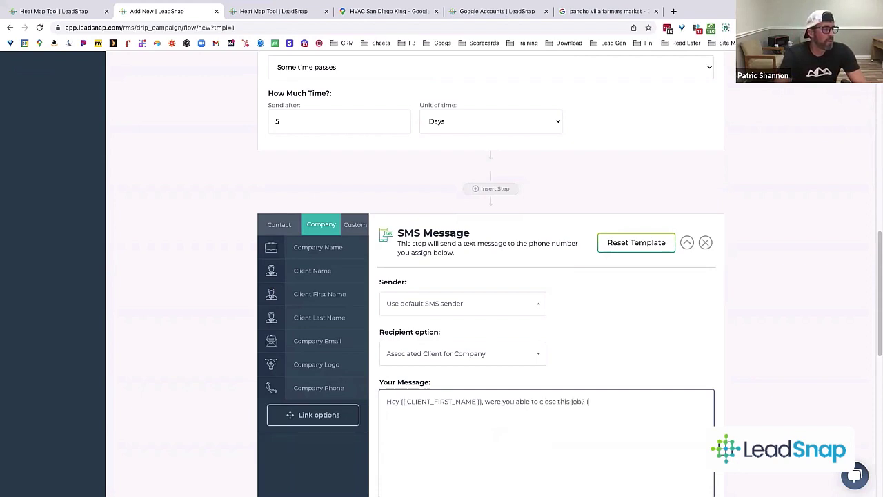
pyautogui.write('If so, can you u')
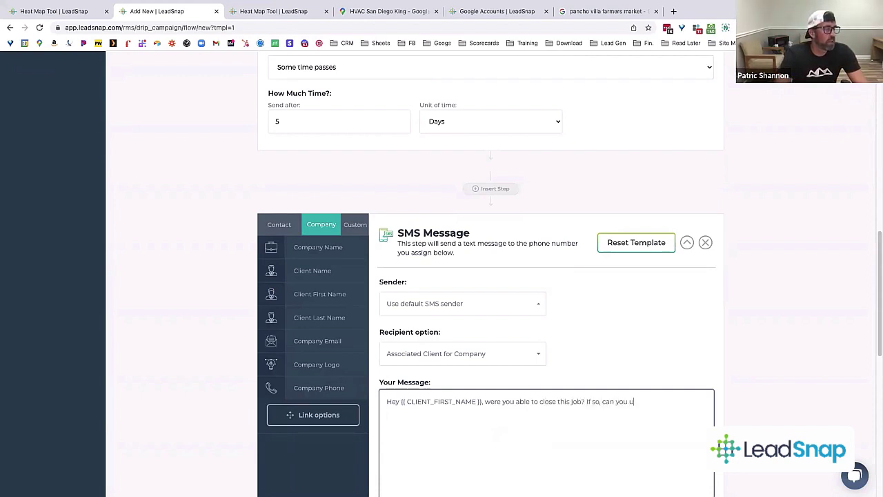
pyautogui.write('pdate the s')
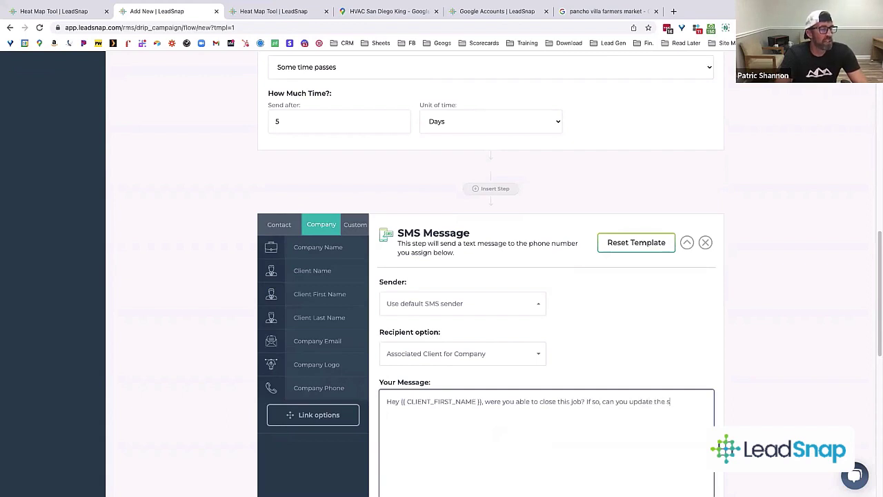
pyautogui.write('tatus to')
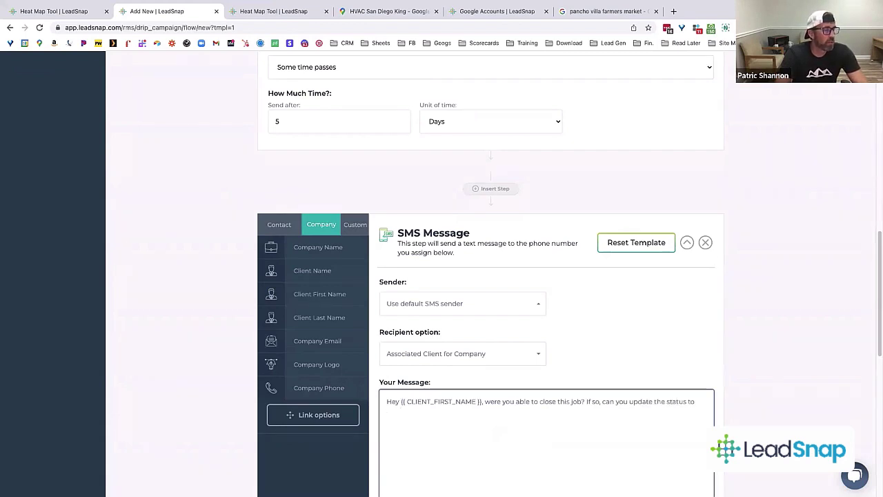
pyautogui.write(' job completed?')
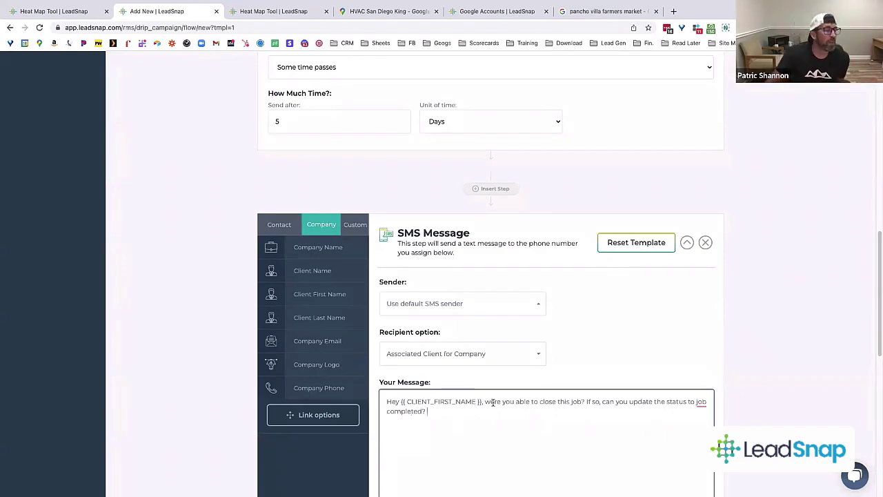
# Point the SMS message's link to Lead Details and change its label to "Leave Details"
pyautogui.scroll(-3, 503, 355)
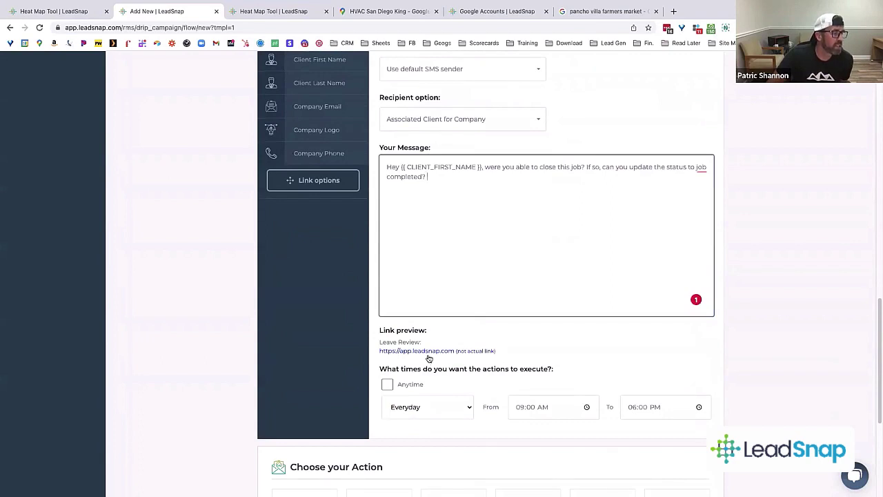
pyautogui.scroll(1, 418, 422)
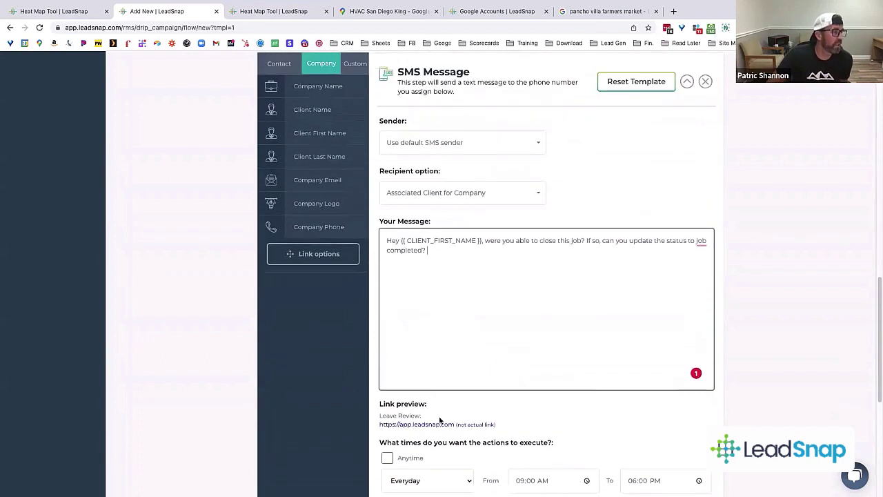
pyautogui.click(334, 254)
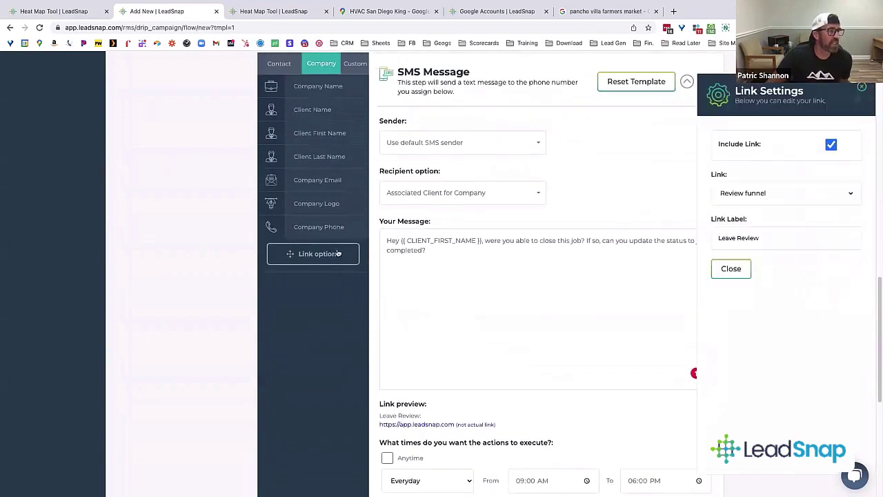
pyautogui.click(785, 193)
pyautogui.click(776, 210)
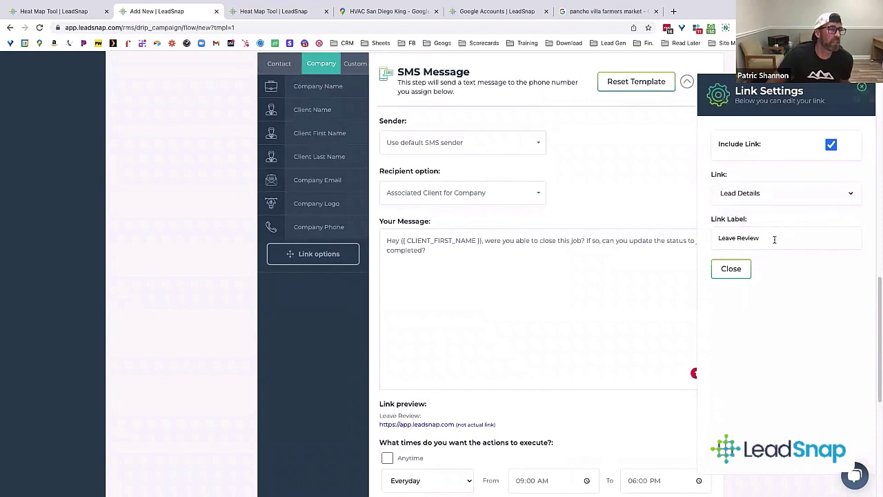
pyautogui.moveTo(774, 239); pyautogui.dragTo(735, 236)
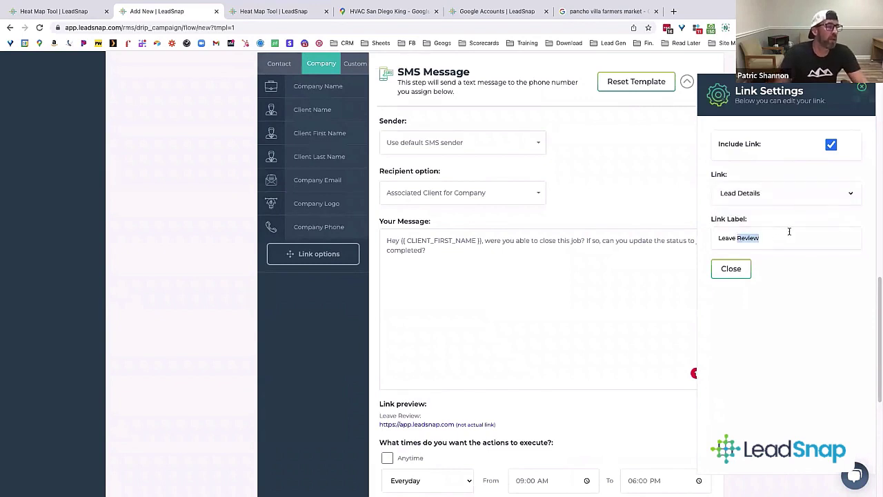
pyautogui.write('Details')
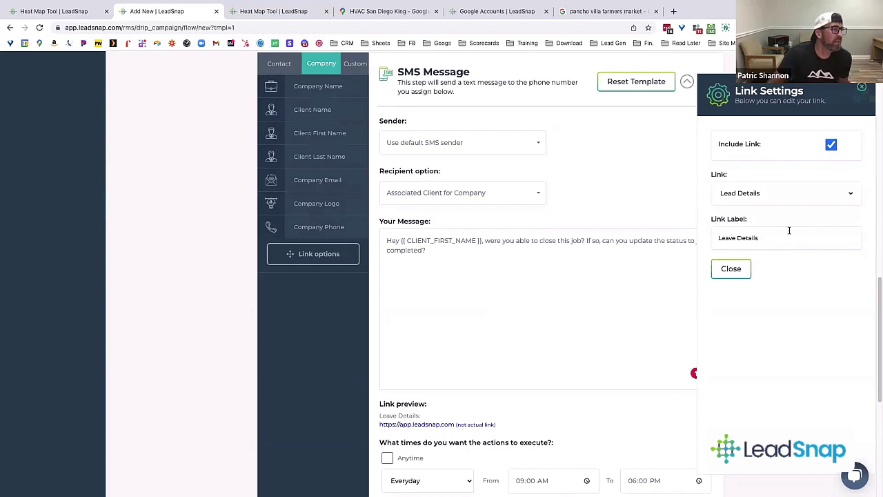
pyautogui.click(732, 269)
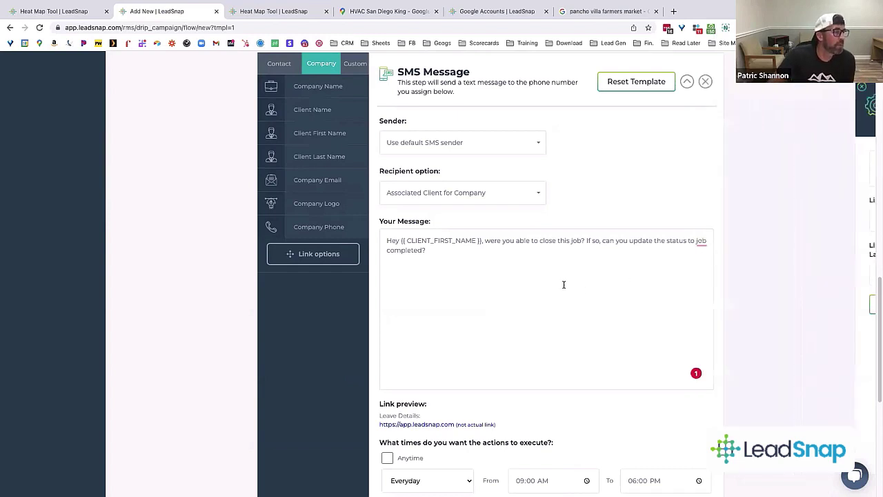
# Below the message text, insert the contact placeholders Full Name, Email, Call Recording and Phone, each on its own line
pyautogui.click(484, 258)
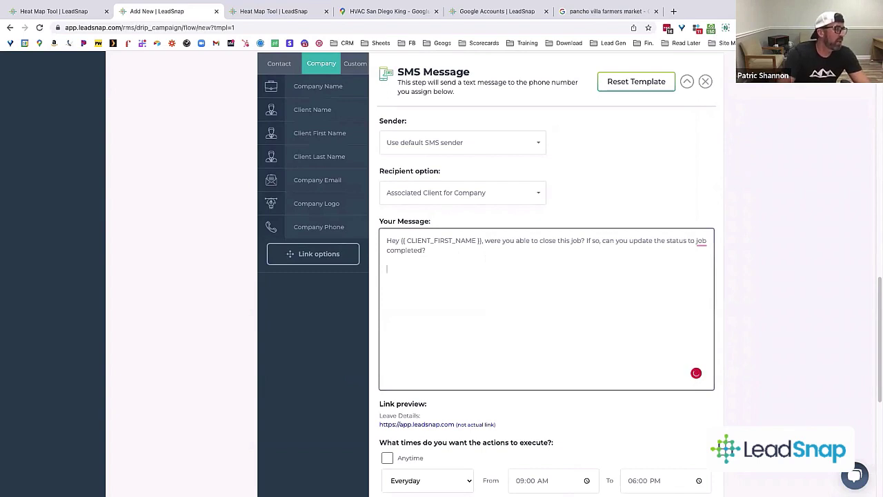
pyautogui.click(279, 63)
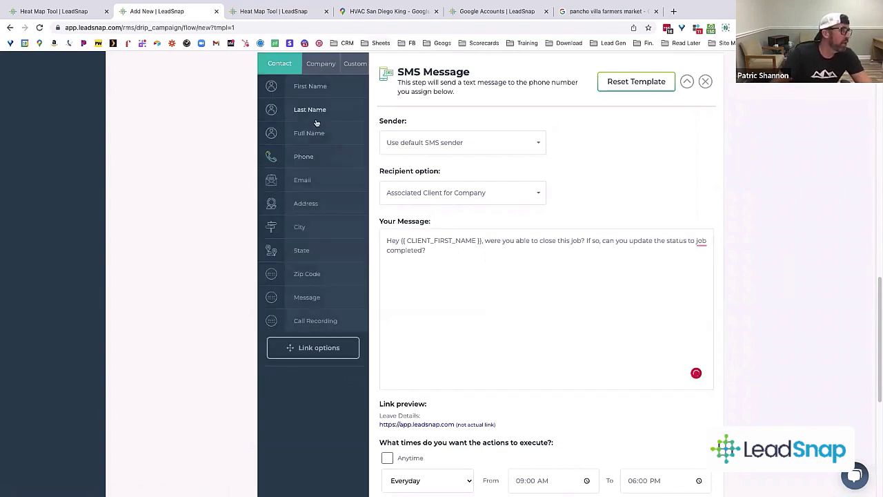
pyautogui.moveTo(315, 131); pyautogui.dragTo(456, 269)
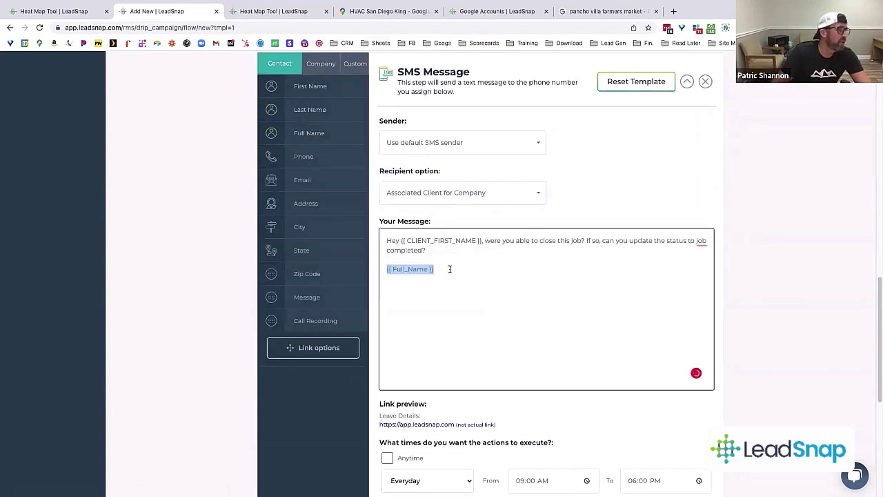
pyautogui.click(454, 269)
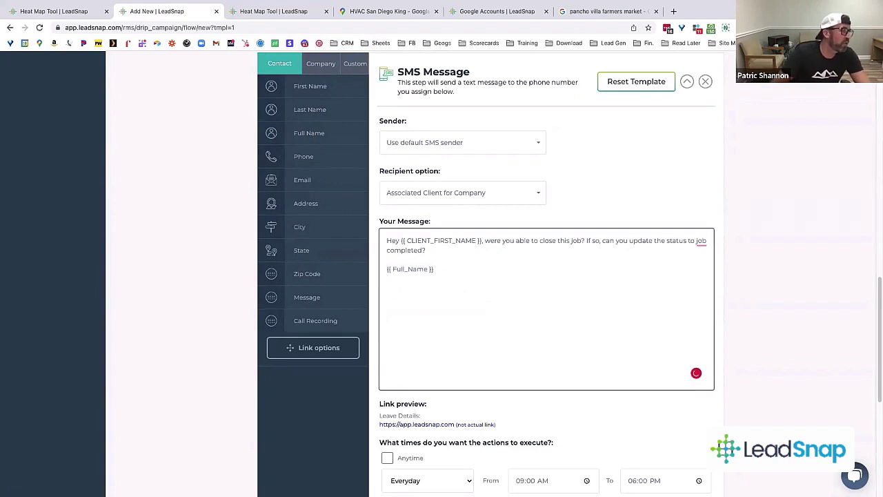
pyautogui.moveTo(325, 178); pyautogui.dragTo(453, 294)
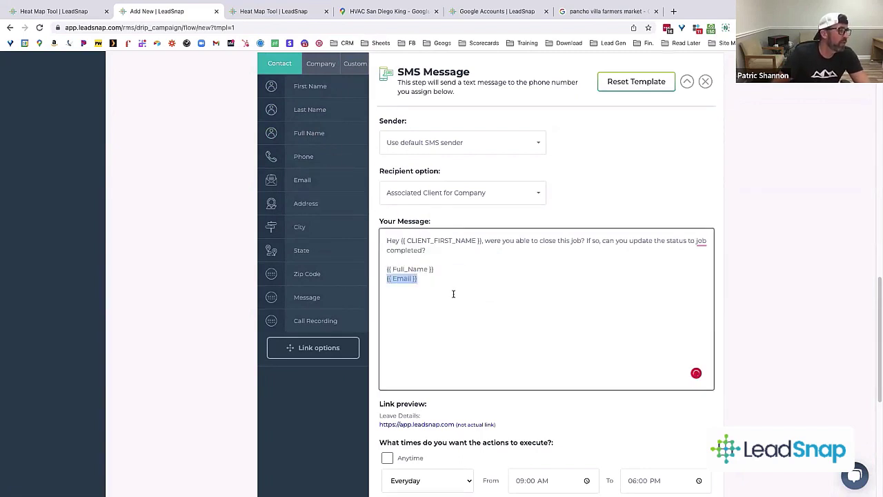
pyautogui.click(448, 280)
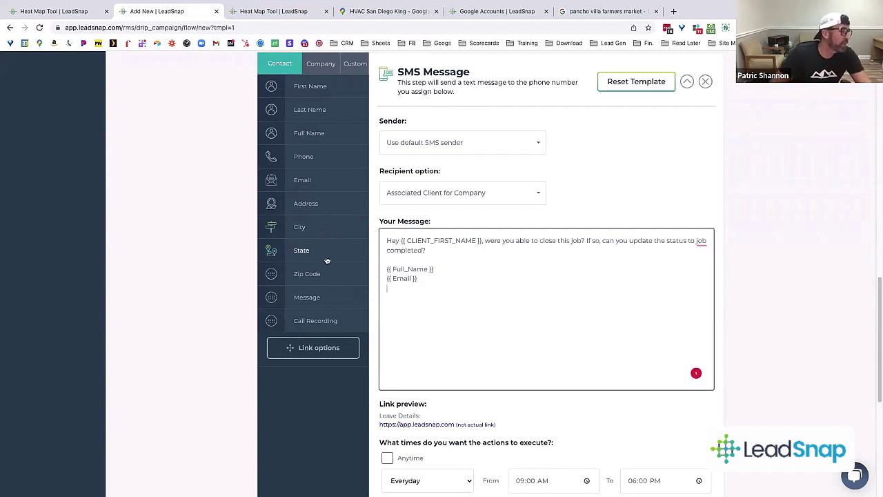
pyautogui.moveTo(330, 322); pyautogui.dragTo(439, 310)
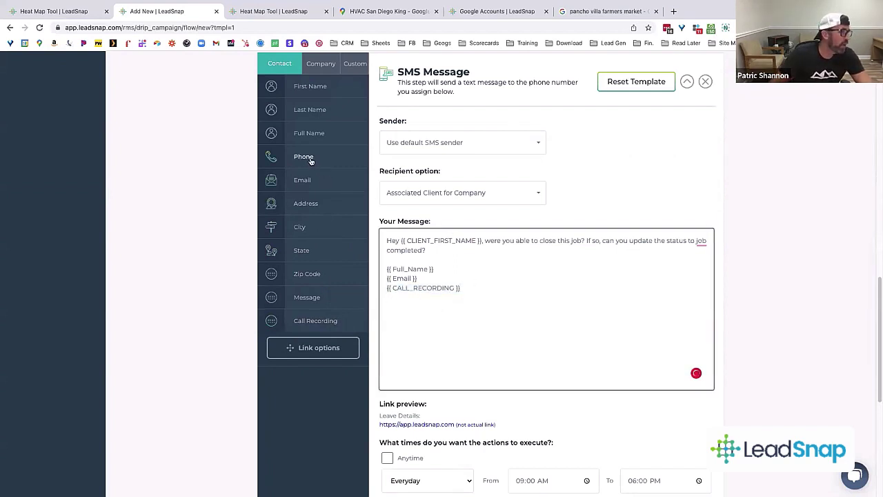
pyautogui.moveTo(310, 158); pyautogui.dragTo(435, 311)
pyautogui.click(442, 298)
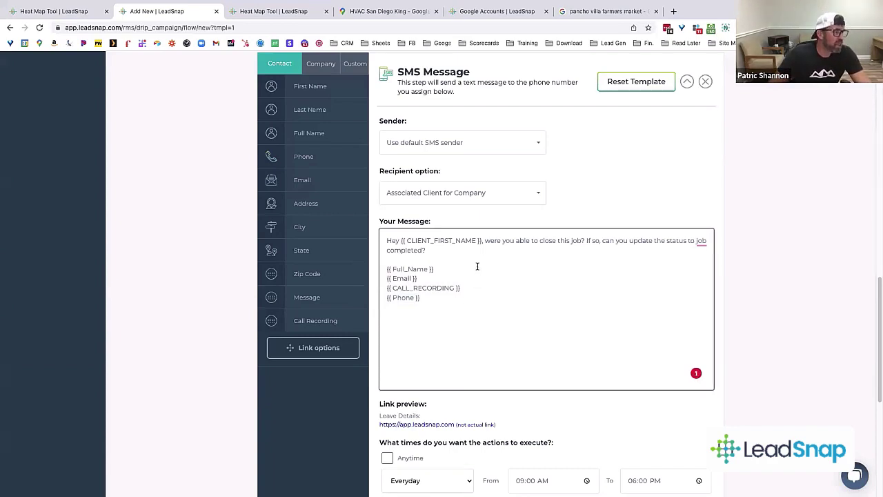
pyautogui.scroll(5, 477, 267)
pyautogui.scroll(-5, 410, 253)
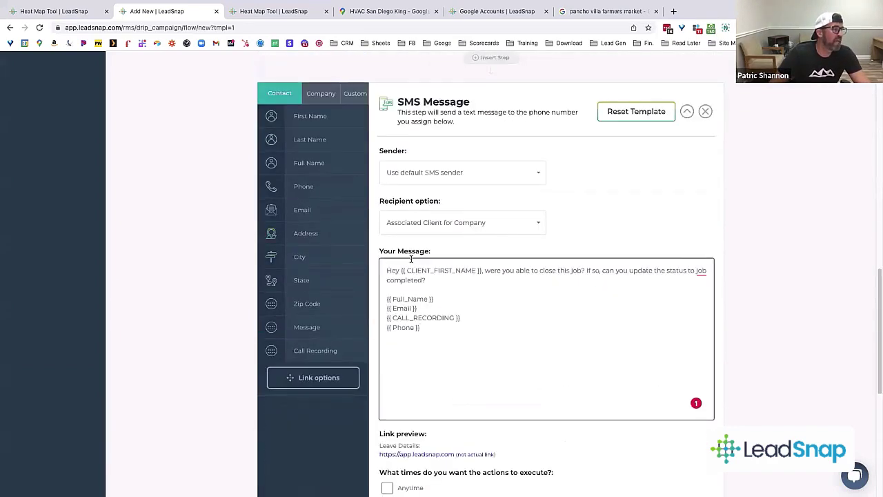
pyautogui.scroll(3, 412, 260)
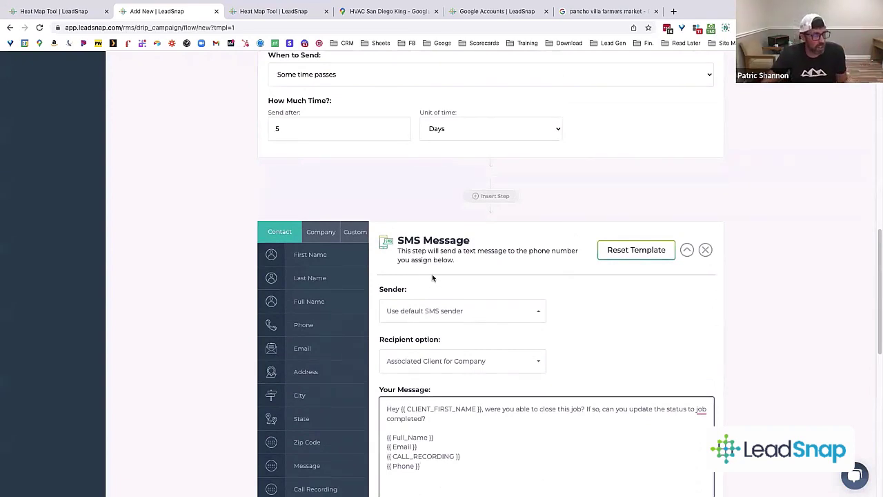
pyautogui.scroll(-1, 433, 276)
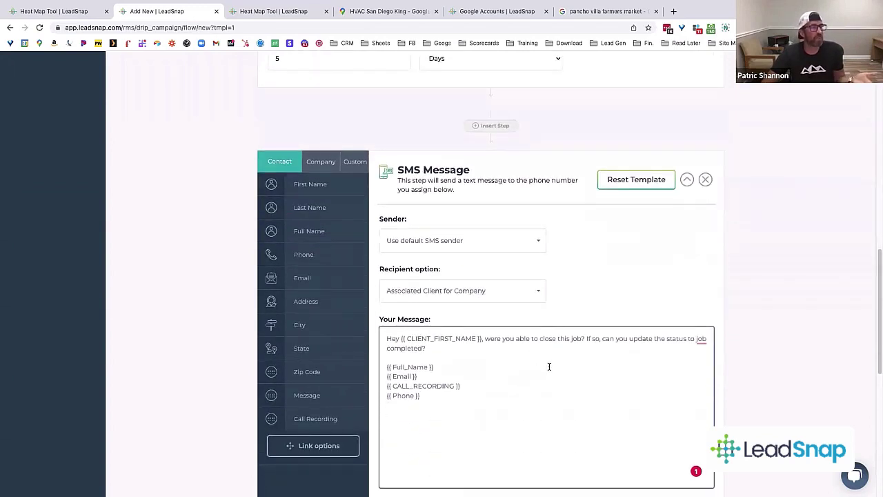
pyautogui.scroll(-1, 532, 357)
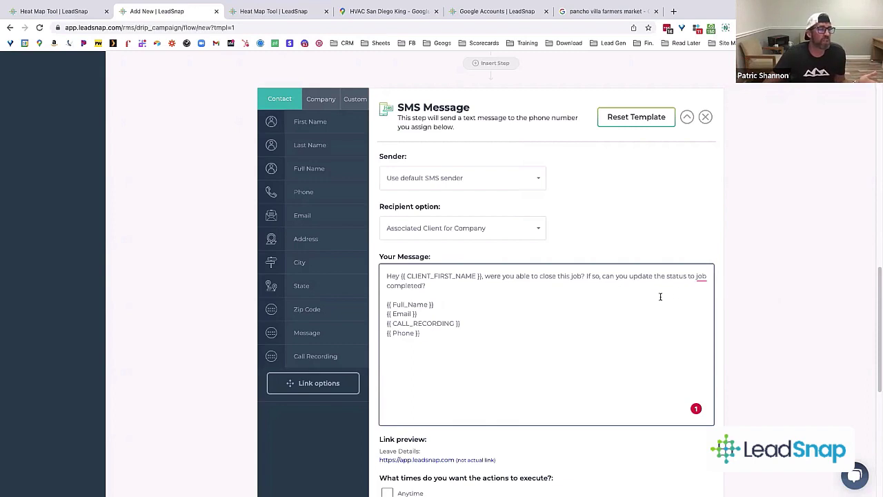
# After the question, add "We want to send them a review request because this can really help us get more business for you." and remove "really"
pyautogui.click(456, 284)
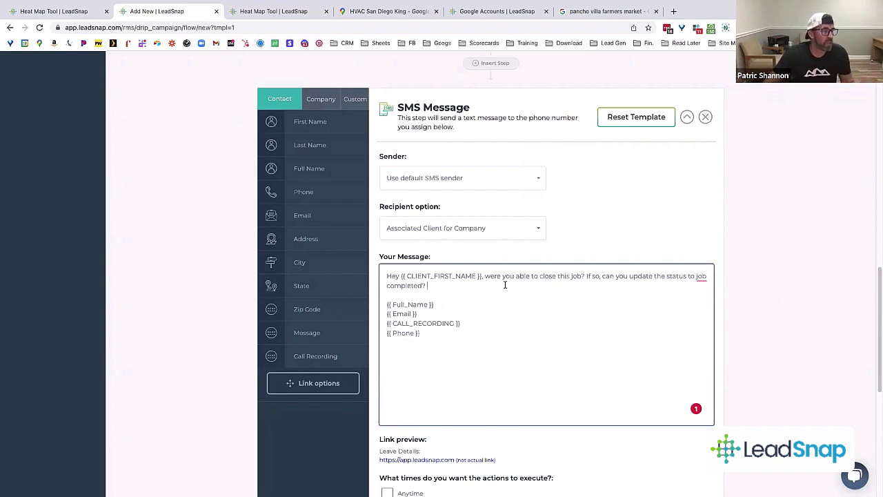
pyautogui.write('We want to')
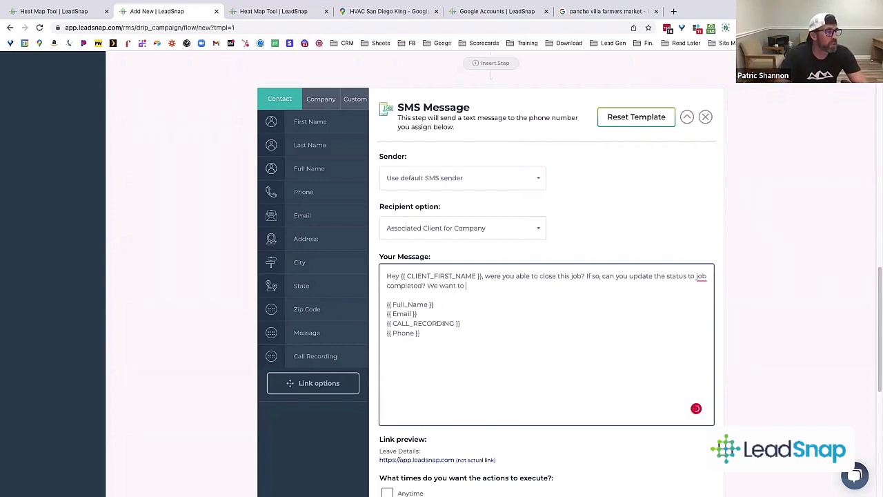
pyautogui.write(' send them a review request bue')
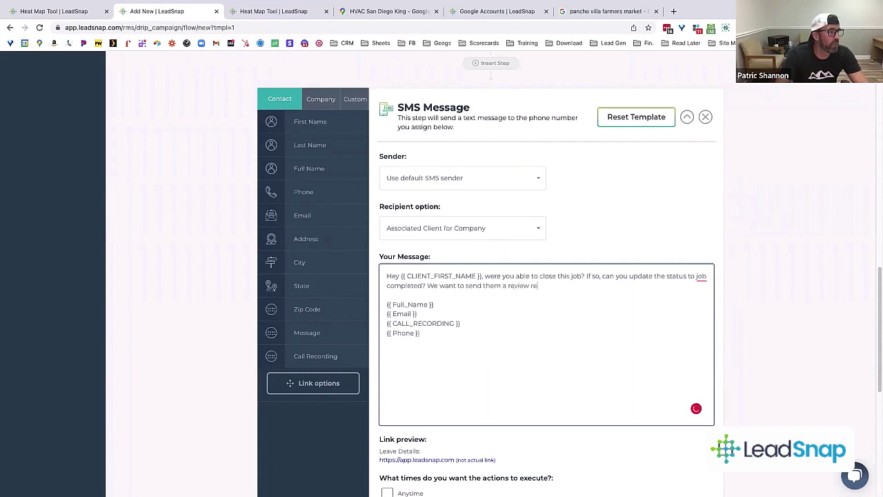
pyautogui.press('BackSpace')
pyautogui.write('ecaus')
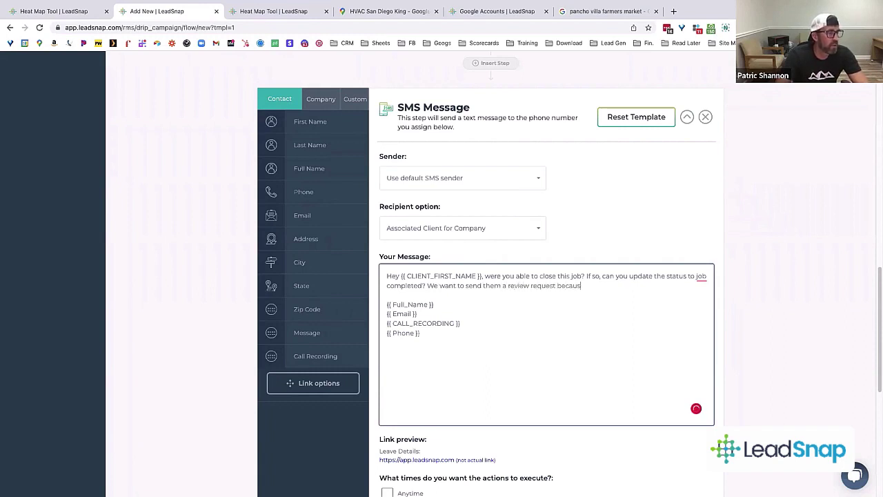
pyautogui.write('e this can really help us get more bu')
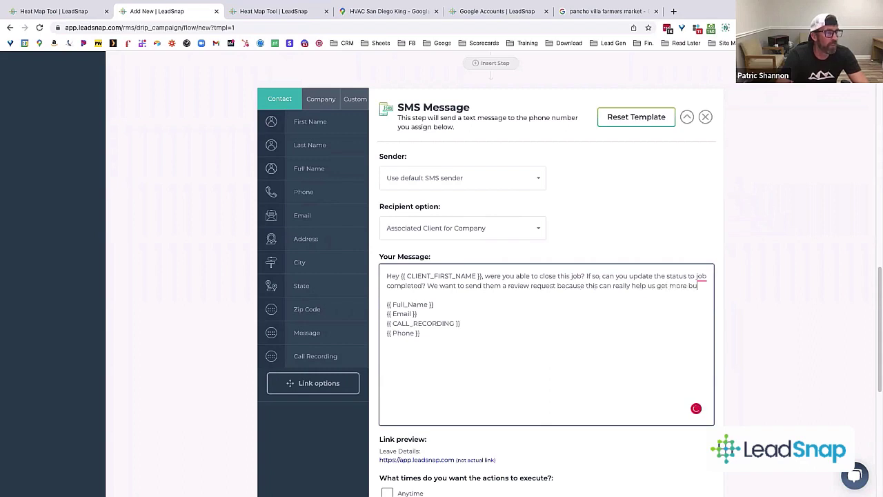
pyautogui.write('siness for you')
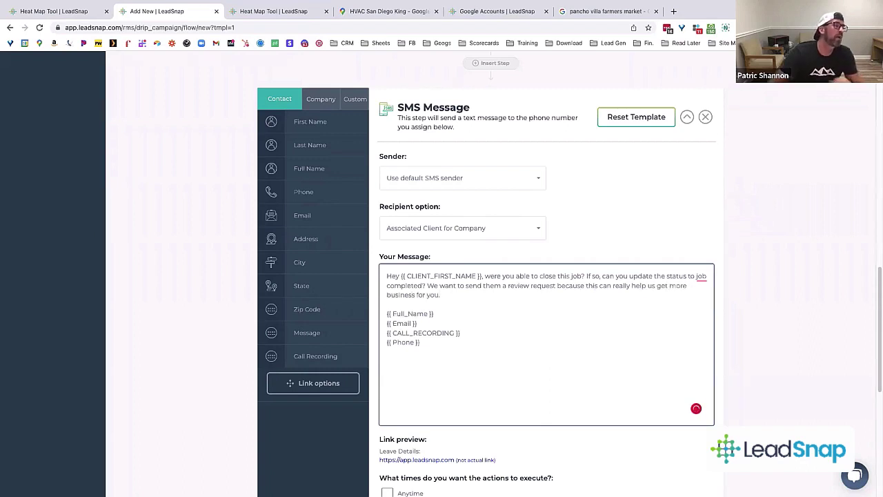
pyautogui.write('.')
pyautogui.moveTo(618, 287)
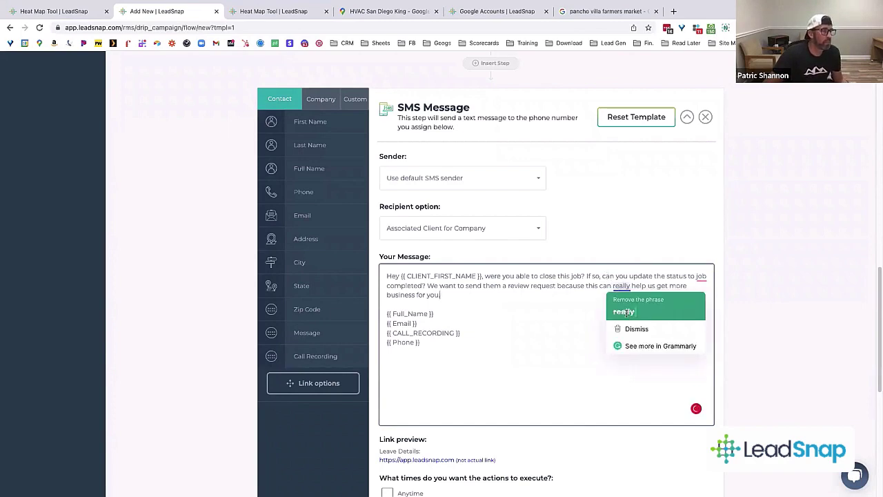
pyautogui.click(626, 312)
# Set the automation's trigger to Field Status Update only, deselecting New Phone Call
pyautogui.scroll(15, 556, 317)
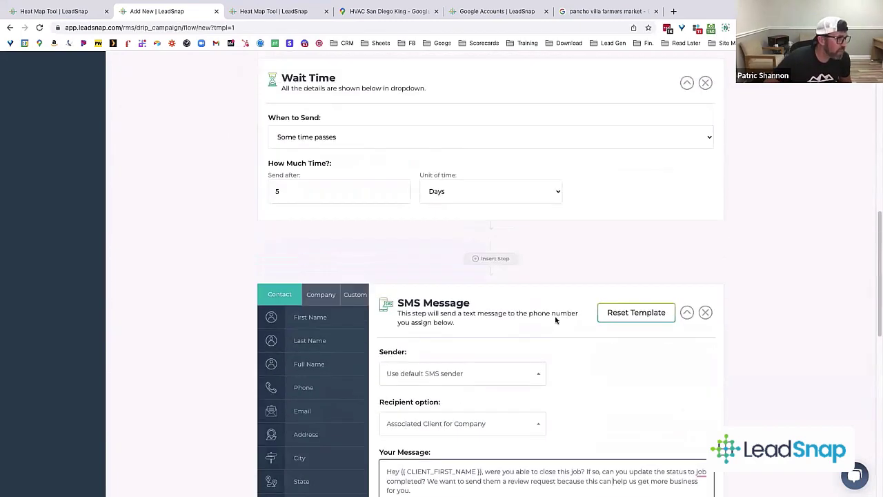
pyautogui.scroll(-2, 456, 302)
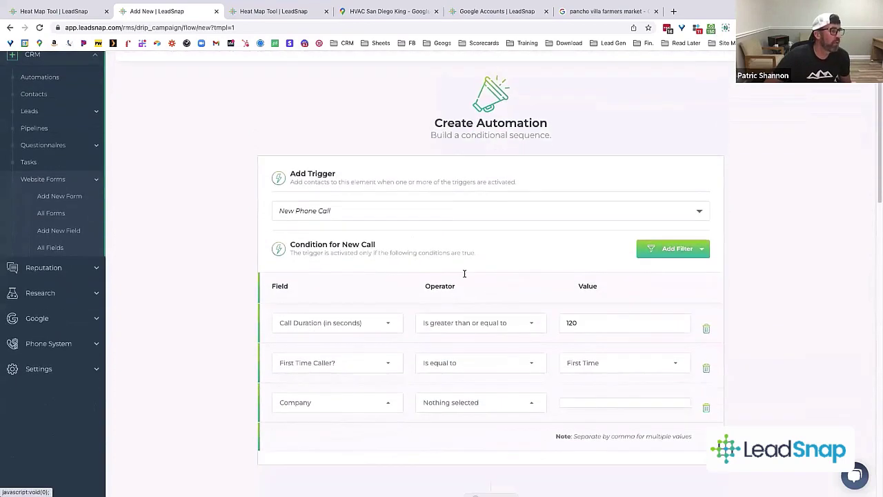
pyautogui.click(439, 214)
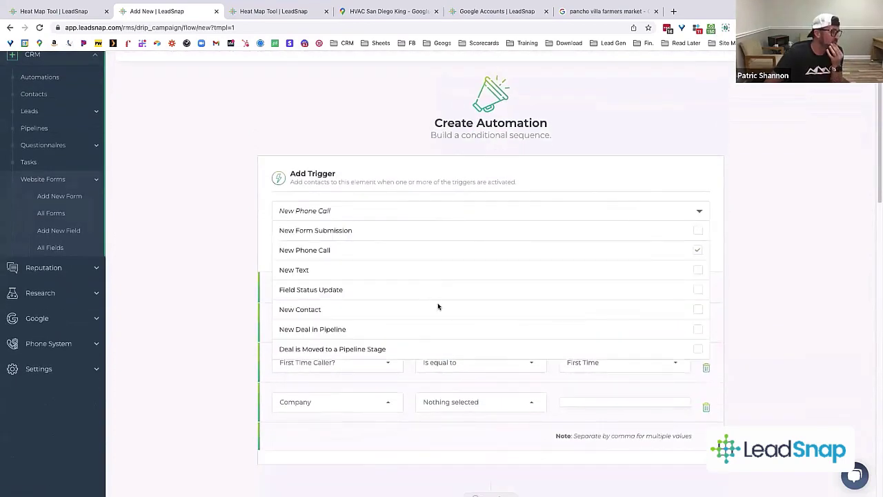
pyautogui.scroll(-3, 439, 307)
pyautogui.scroll(2, 434, 291)
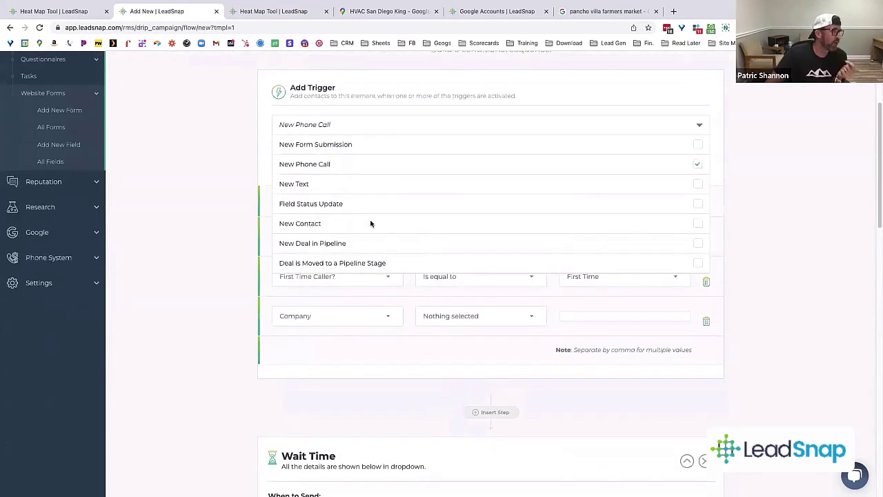
pyautogui.click(697, 204)
pyautogui.click(699, 167)
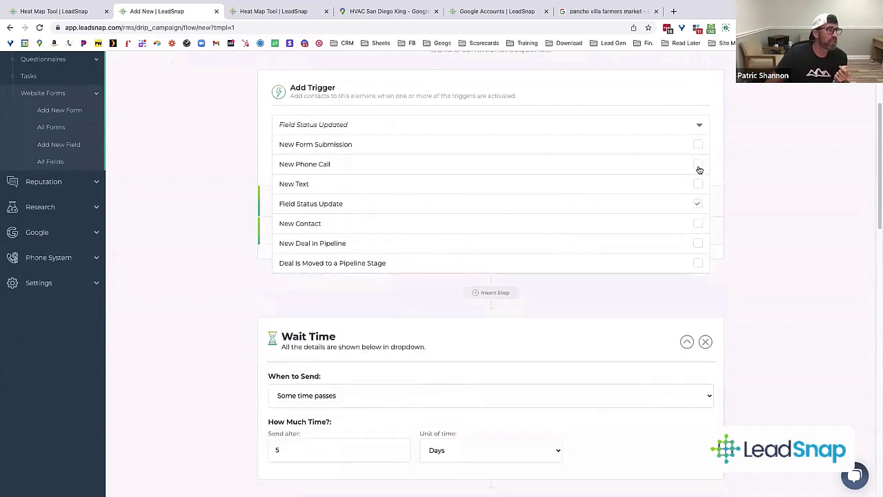
pyautogui.click(769, 187)
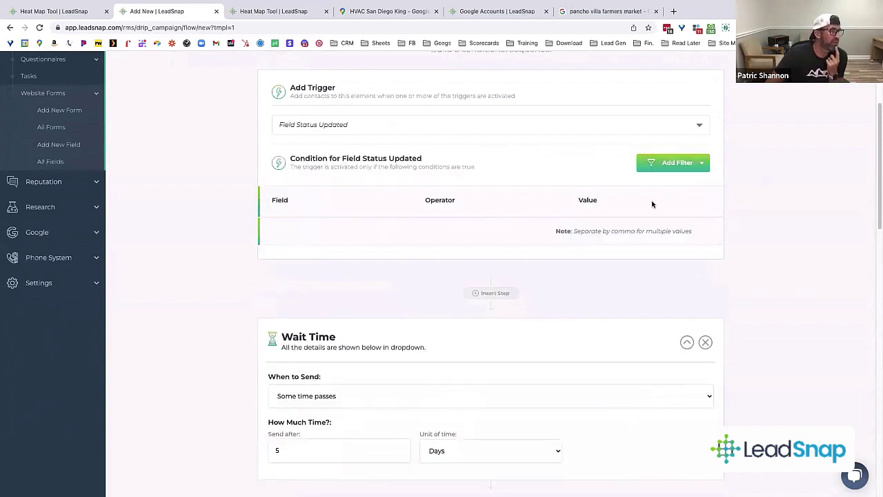
# Add a filter condition to the Field Status Updated trigger requiring Job Status Is equal to "Completed"
pyautogui.click(670, 168)
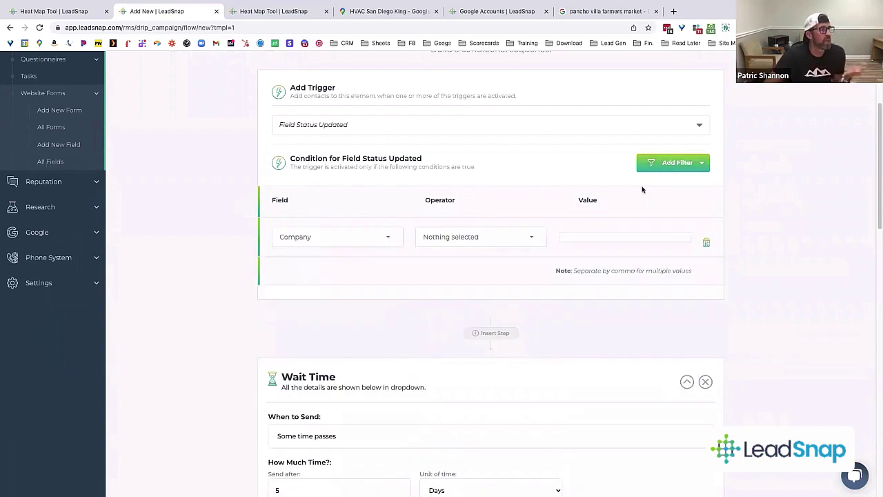
pyautogui.click(366, 240)
pyautogui.scroll(-2, 358, 331)
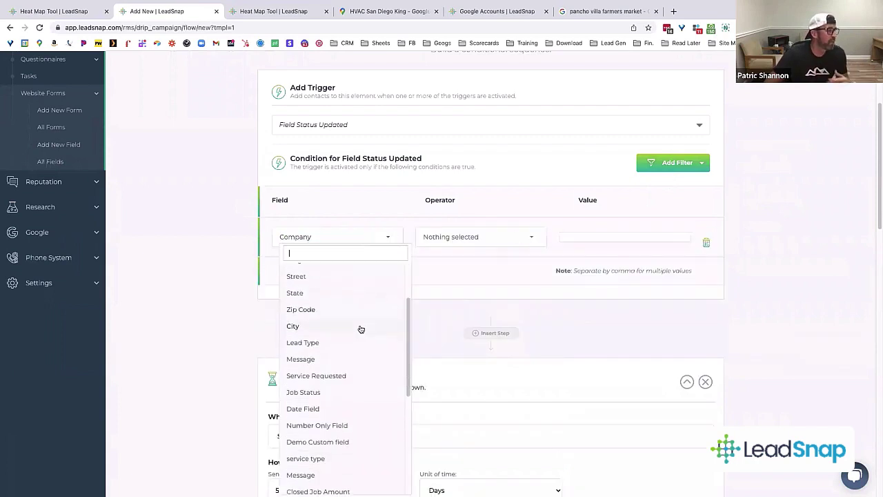
pyautogui.click(334, 392)
pyautogui.click(483, 244)
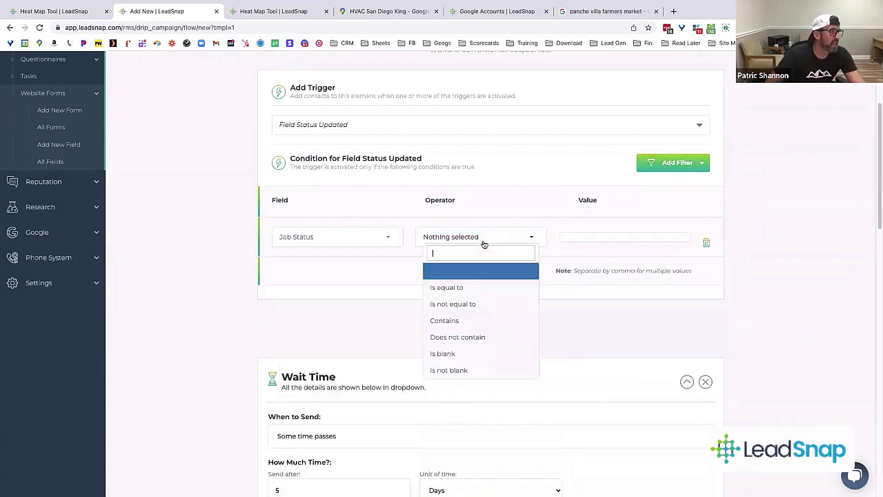
pyautogui.click(475, 289)
pyautogui.click(600, 237)
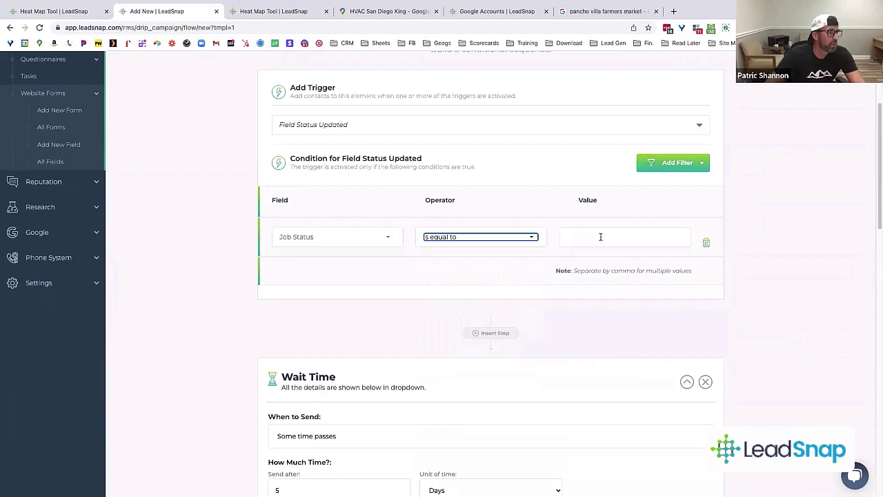
pyautogui.write('Completed')
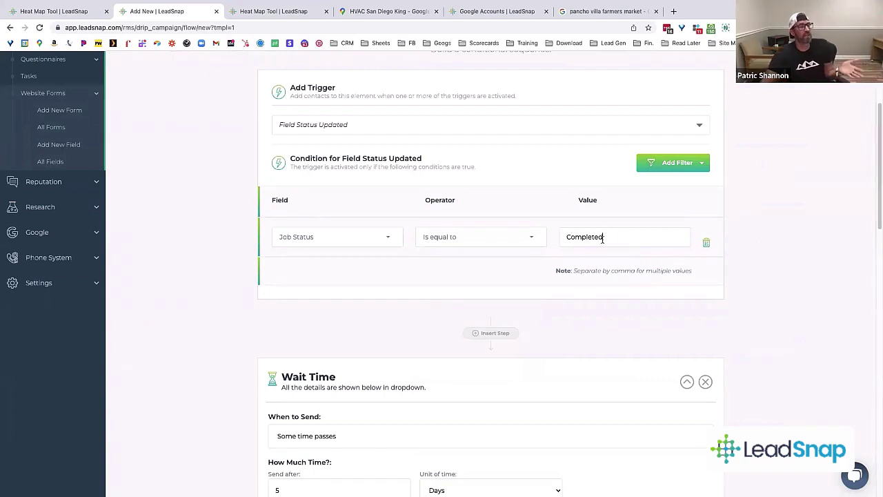
pyautogui.scroll(-2, 437, 207)
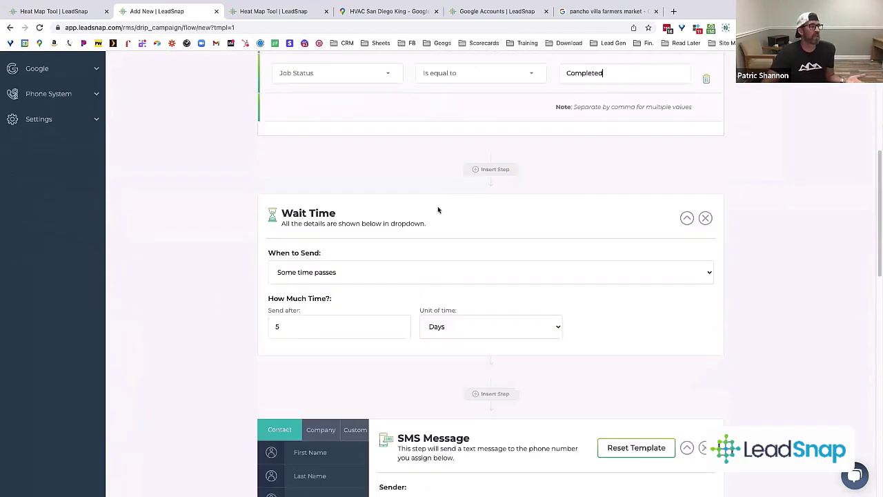
pyautogui.click(429, 296)
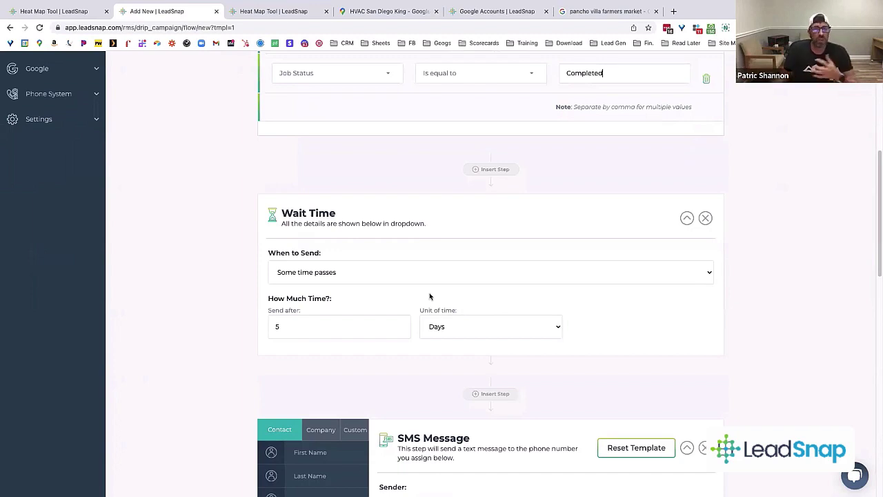
# Return to the open heat map results for HVAC San Diego King and bring the entire ranking grid into view
pyautogui.click(82, 14)
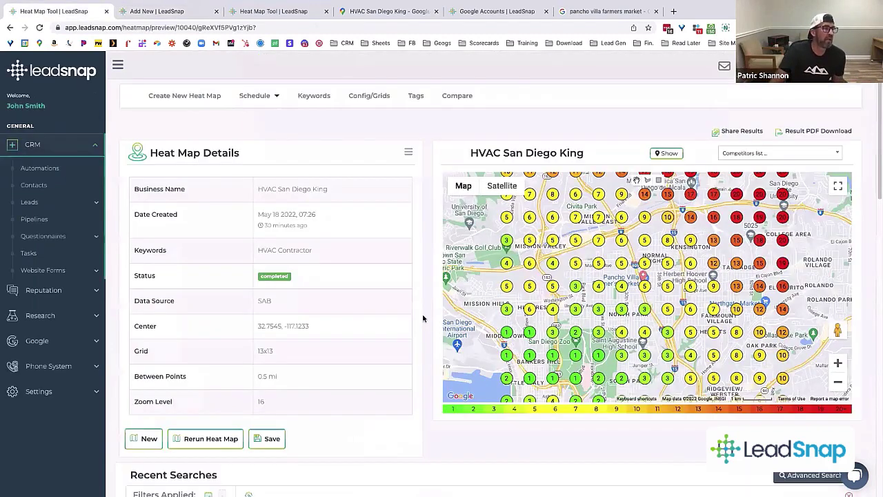
pyautogui.click(838, 382)
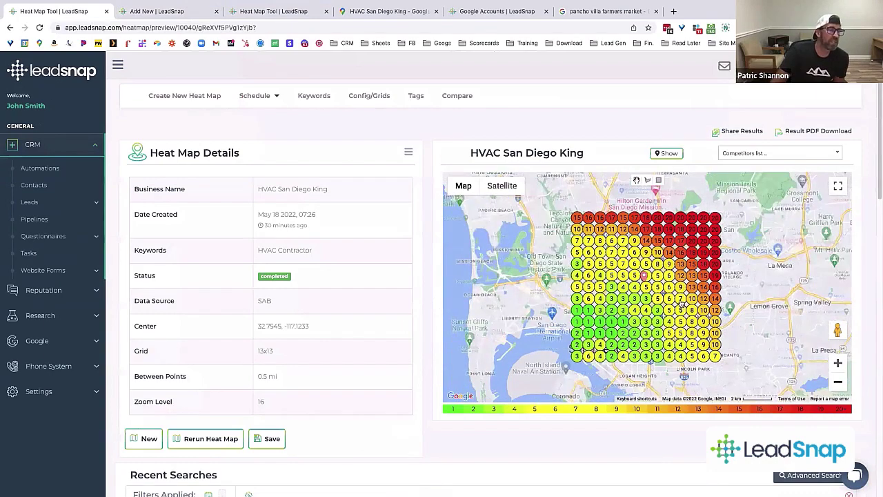